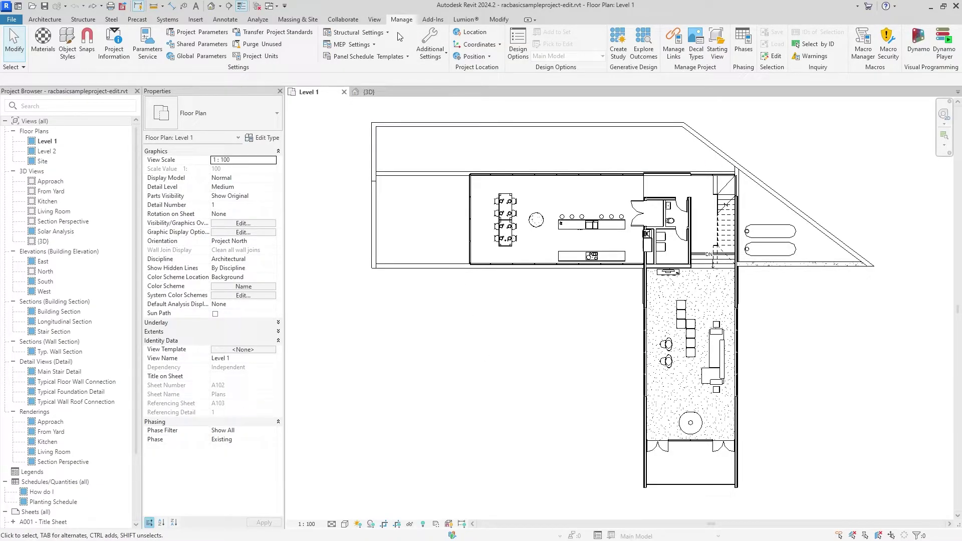
# Step: Review the New Construction phase in the project Phases settings
pyautogui.click(745, 63)
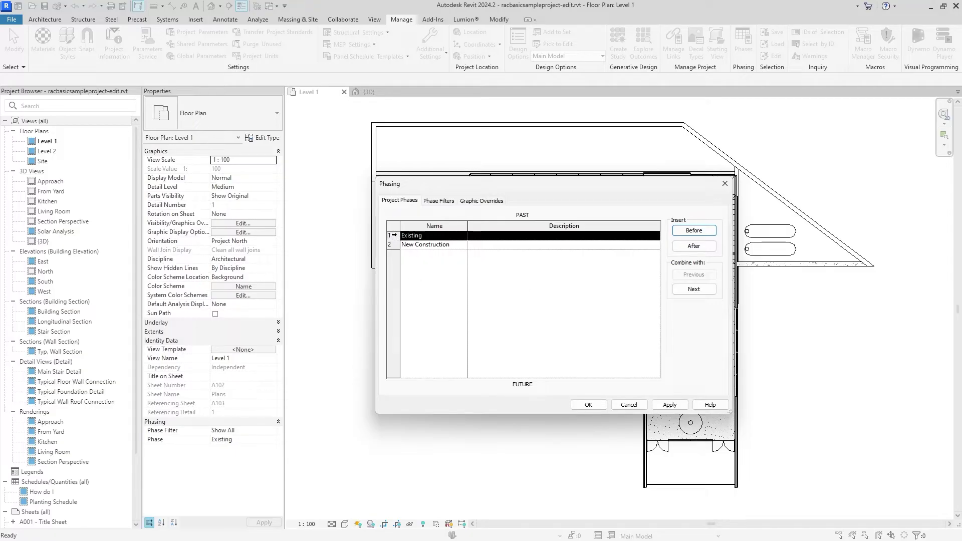
pyautogui.click(393, 244)
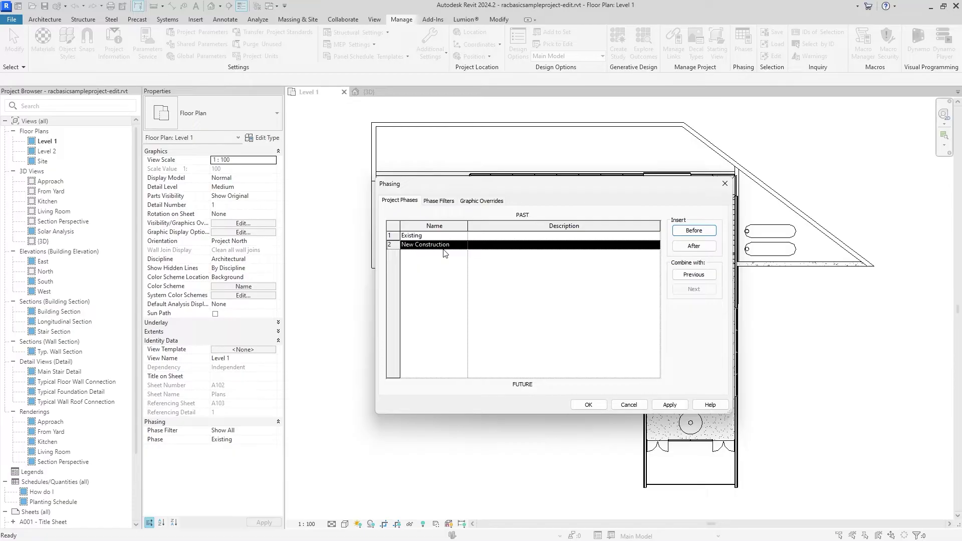
pyautogui.click(587, 405)
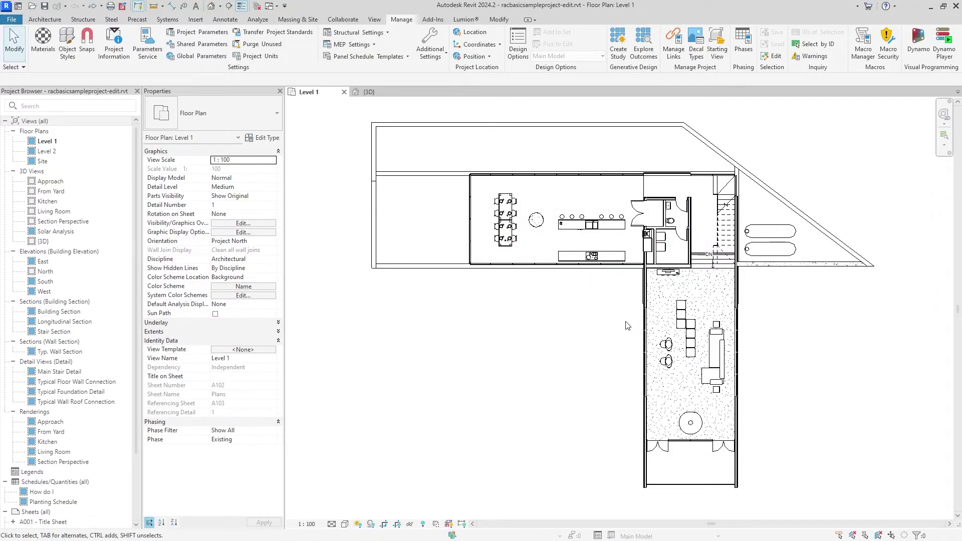
# Step: Window-select everything in the floor plan, then clear the selection
pyautogui.scroll(-2, 613, 321)
pyautogui.moveTo(614, 322); pyautogui.dragTo(607, 314, button='middle')
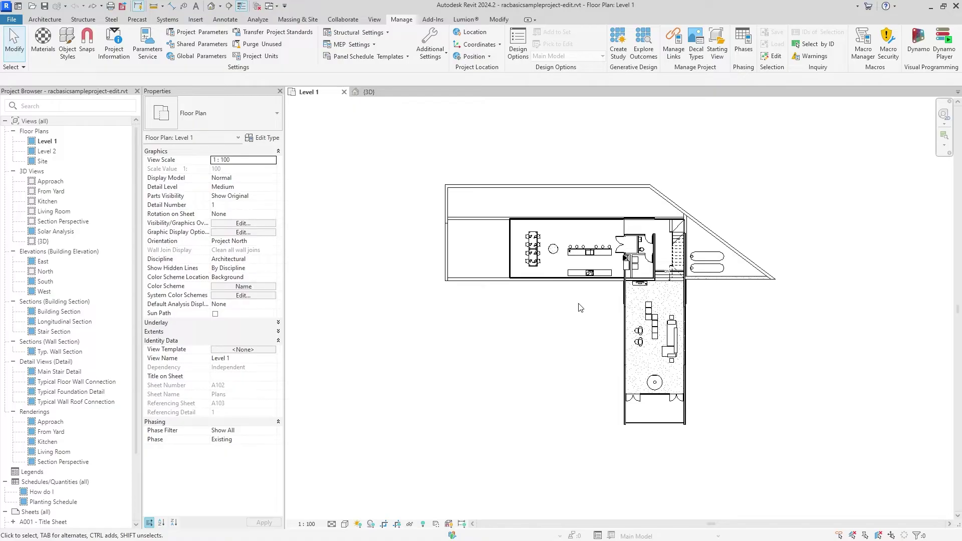
pyautogui.moveTo(862, 135); pyautogui.dragTo(358, 470)
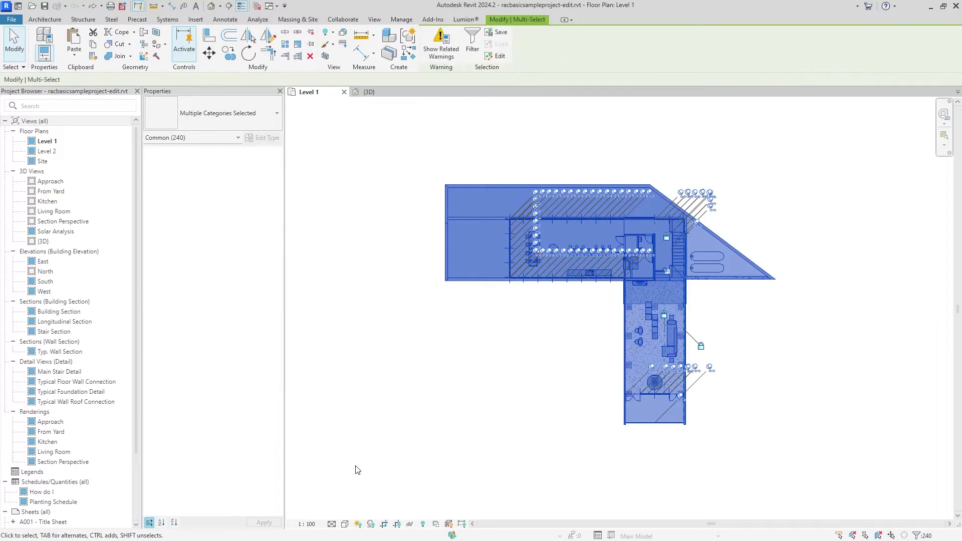
pyautogui.click(570, 363)
# Step: Inspect the round concrete column, a dining chair and the top curtain wall, then deselect
pyautogui.scroll(6, 574, 284)
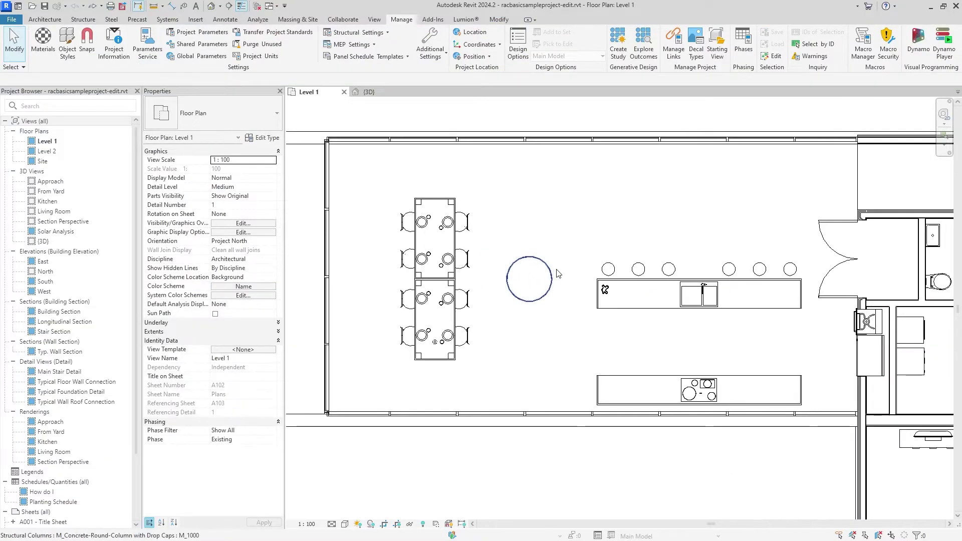
pyautogui.click(553, 284)
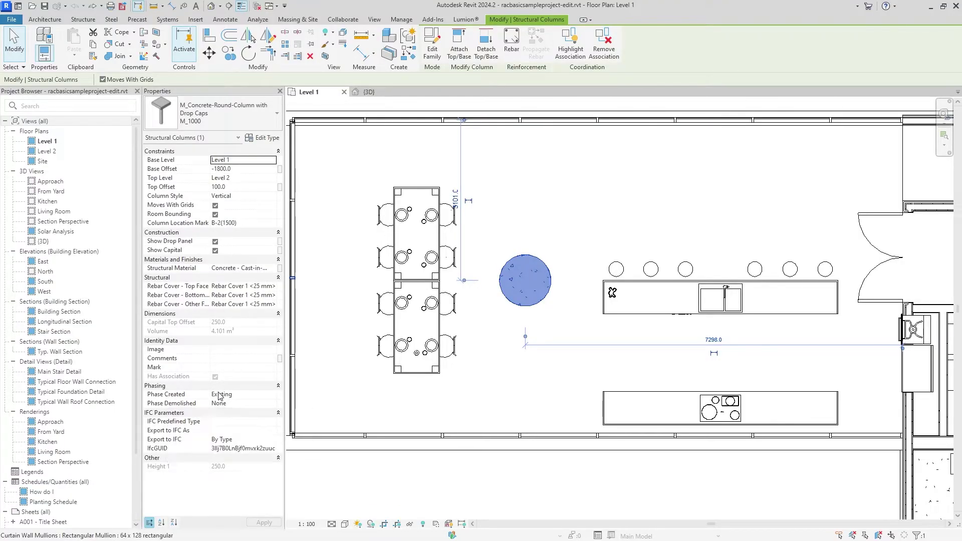
pyautogui.click(445, 346)
pyautogui.moveTo(494, 228); pyautogui.dragTo(493, 342, button='middle')
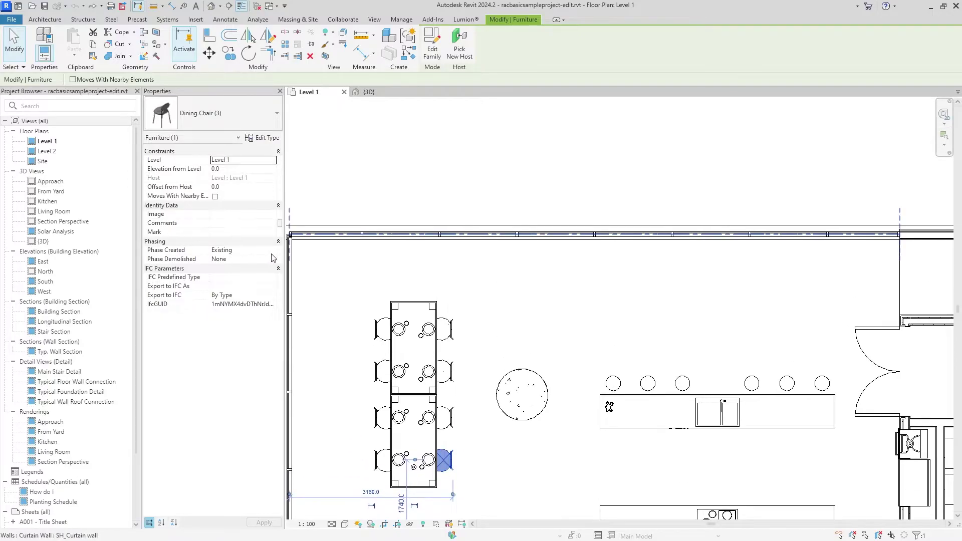
pyautogui.click(481, 239)
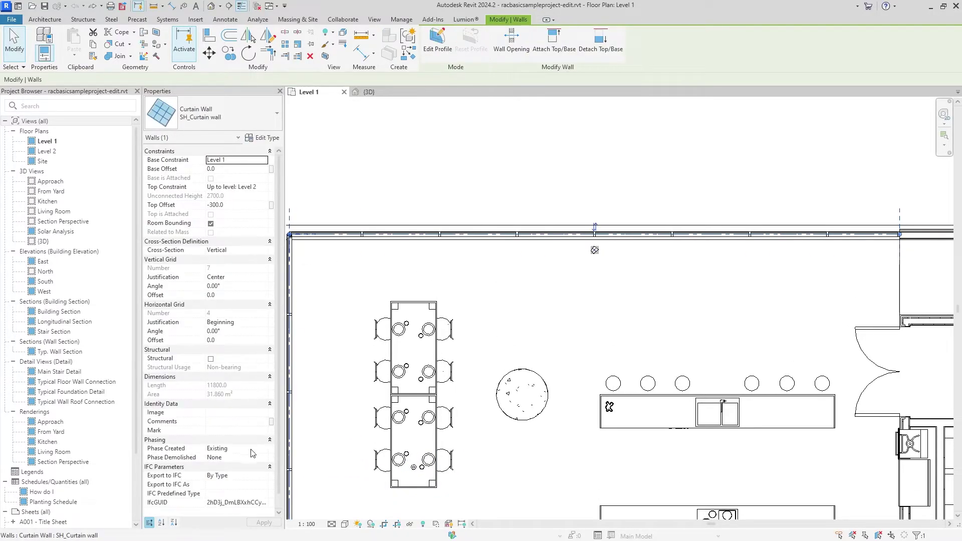
pyautogui.scroll(-3, 499, 337)
pyautogui.moveTo(682, 376); pyautogui.dragTo(619, 221, button='middle')
pyautogui.scroll(-2, 597, 361)
pyautogui.click(565, 366)
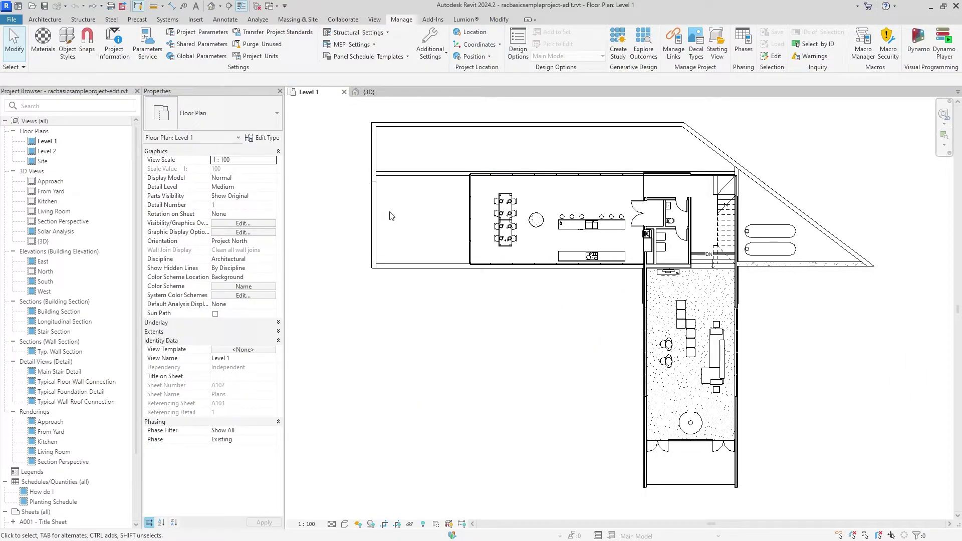
# Step: Look over the living room and kitchen counters in the 3D view
pyautogui.click(383, 94)
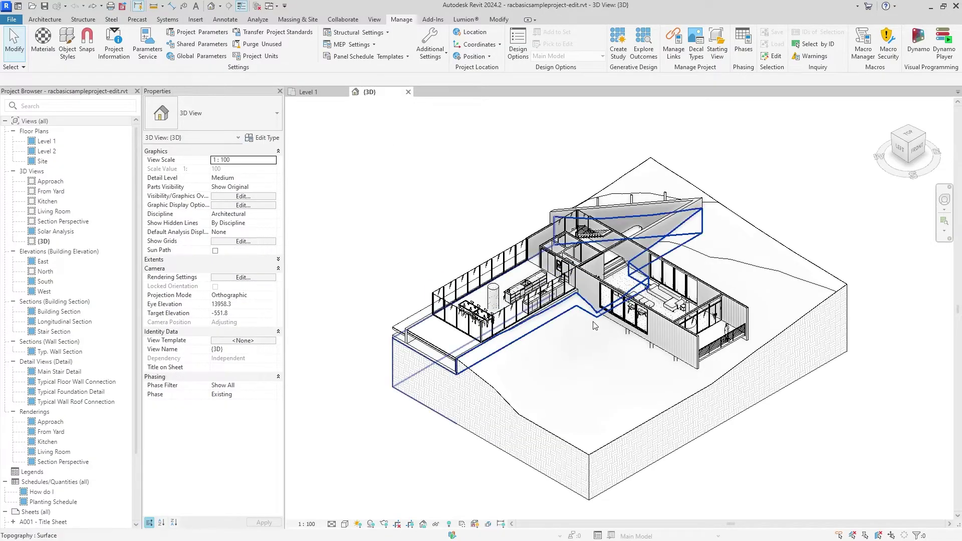
pyautogui.scroll(4, 586, 340)
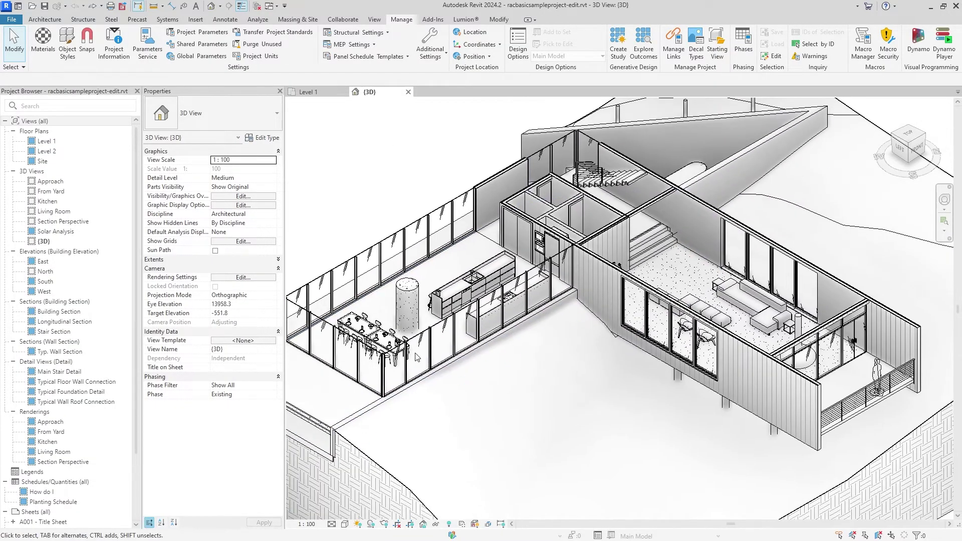
pyautogui.scroll(4, 345, 305)
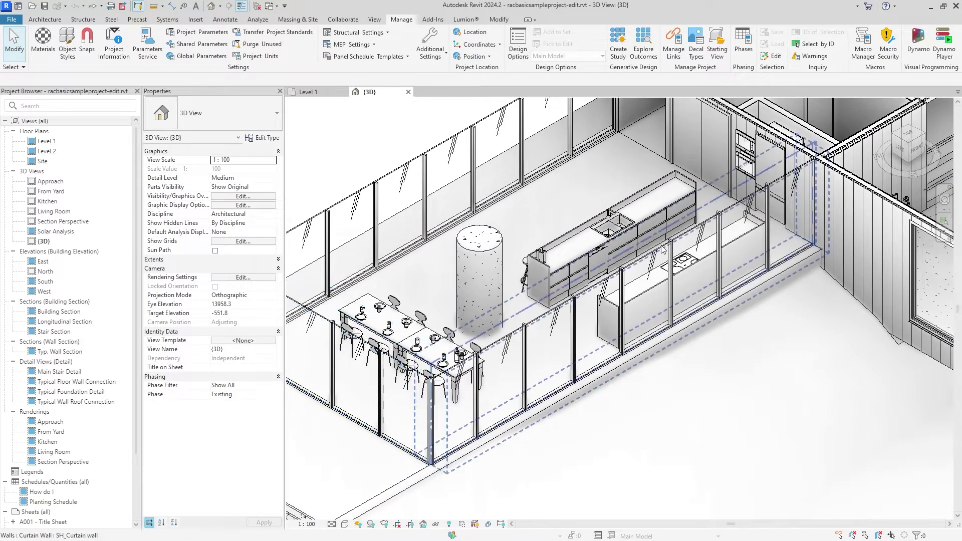
pyautogui.moveTo(396, 332); pyautogui.dragTo(622, 321, button='middle')
pyautogui.scroll(5, 670, 293)
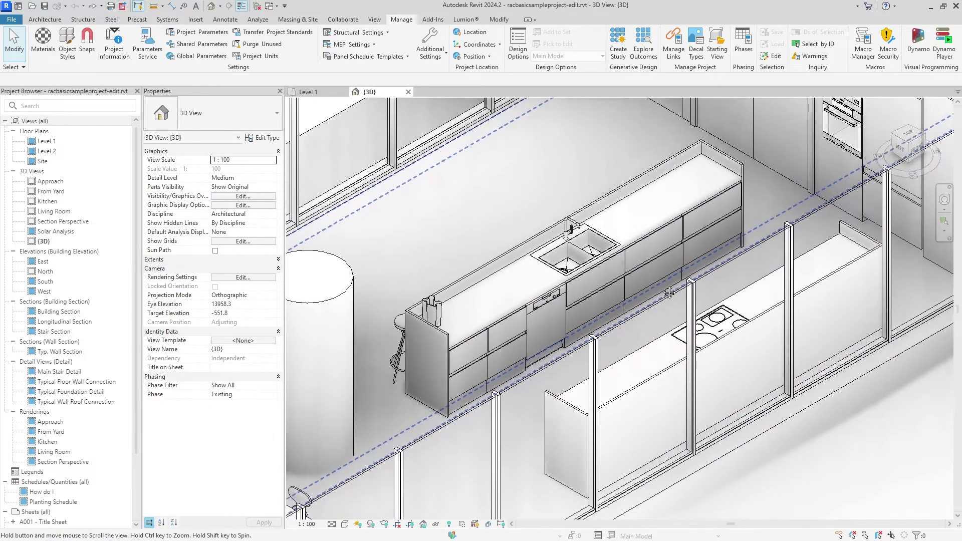
pyautogui.moveTo(670, 293); pyautogui.dragTo(645, 306, button='middle')
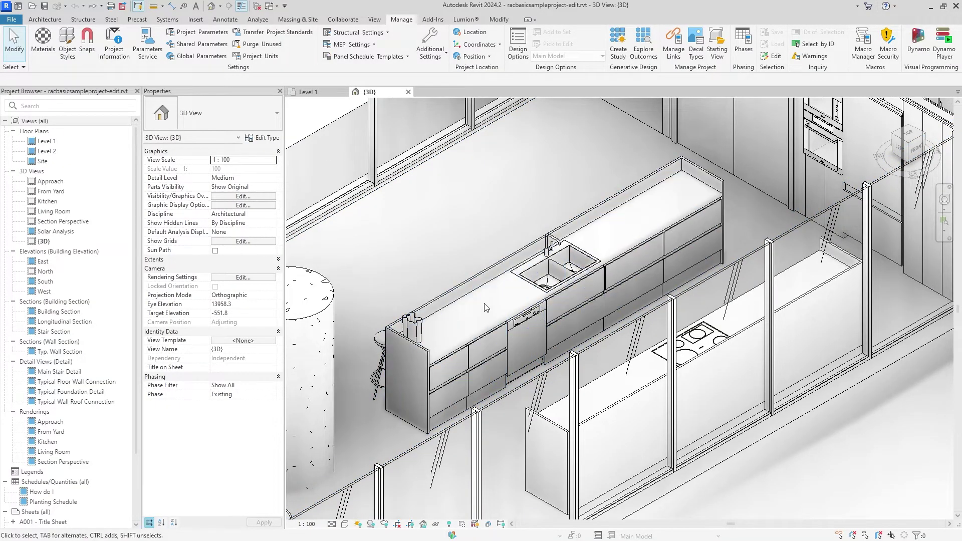
pyautogui.scroll(-5, 647, 409)
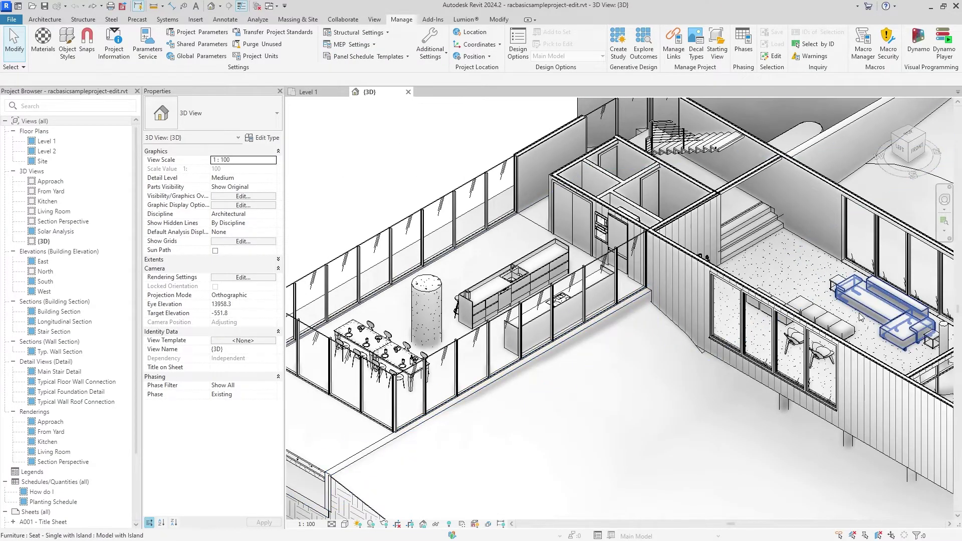
pyautogui.scroll(-5, 521, 291)
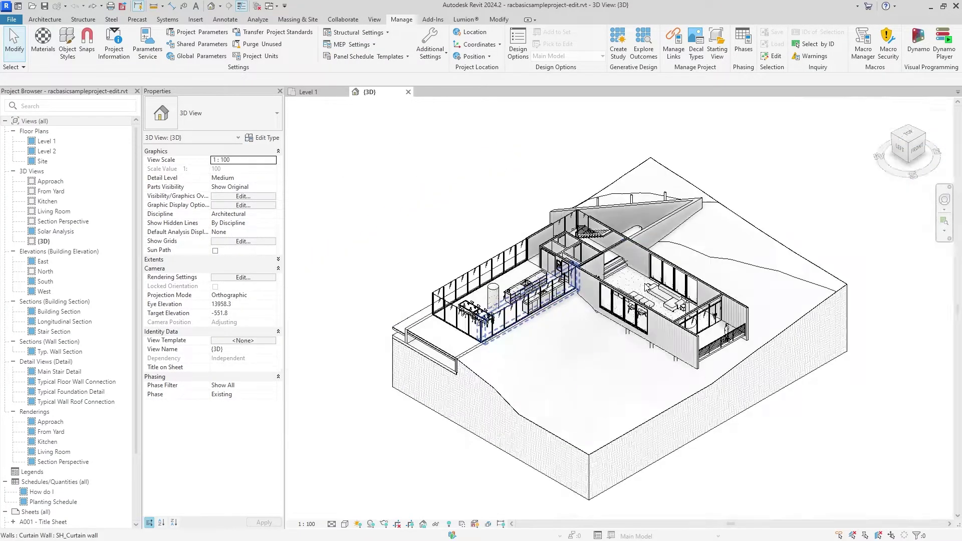
# Step: On Level 1, set the leftmost island bar chair's Phase Demolished to New Construction
pyautogui.click(313, 91)
pyautogui.scroll(5, 595, 214)
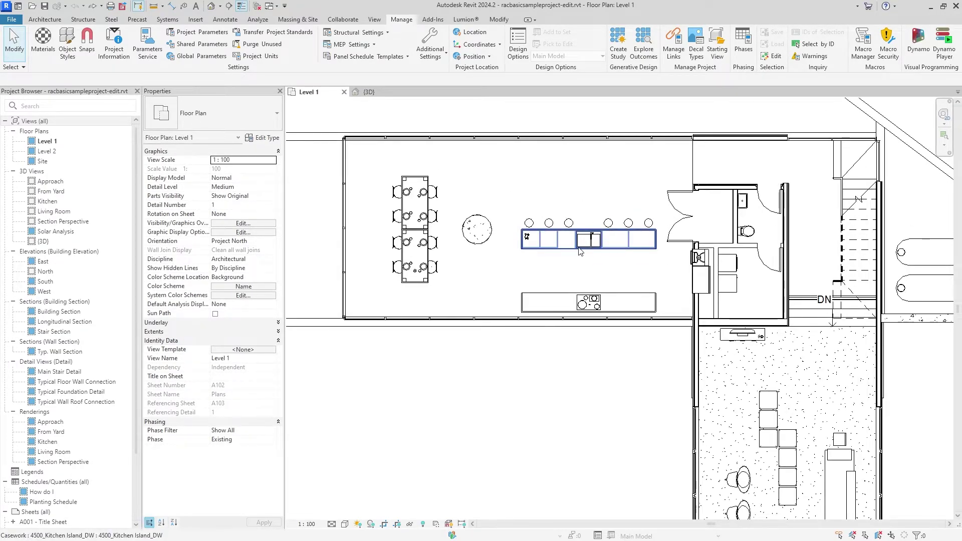
pyautogui.scroll(4, 579, 240)
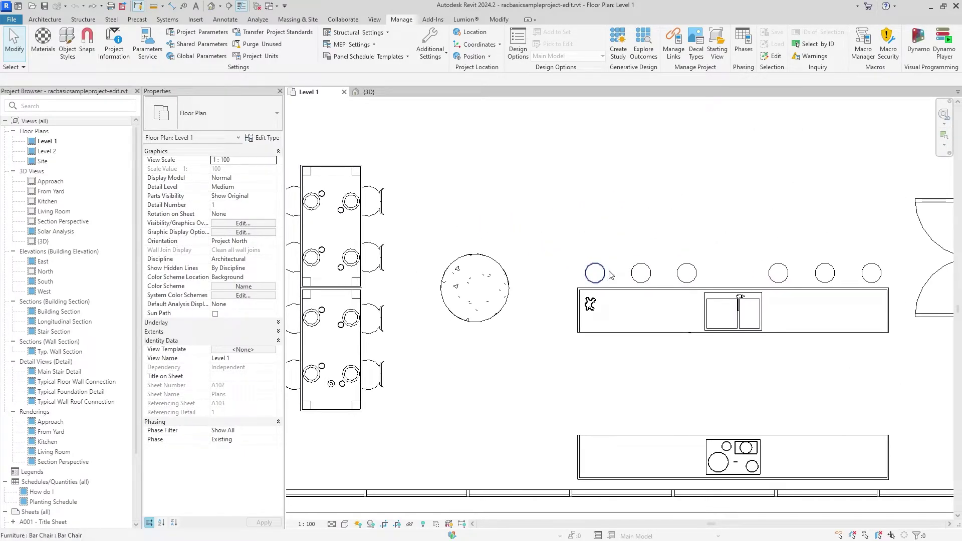
pyautogui.click(604, 273)
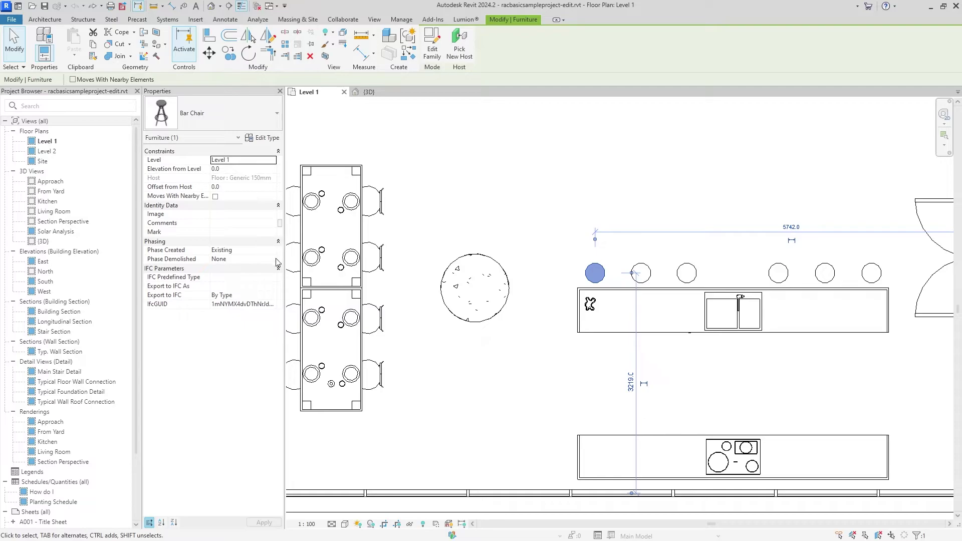
pyautogui.click(246, 259)
pyautogui.click(244, 275)
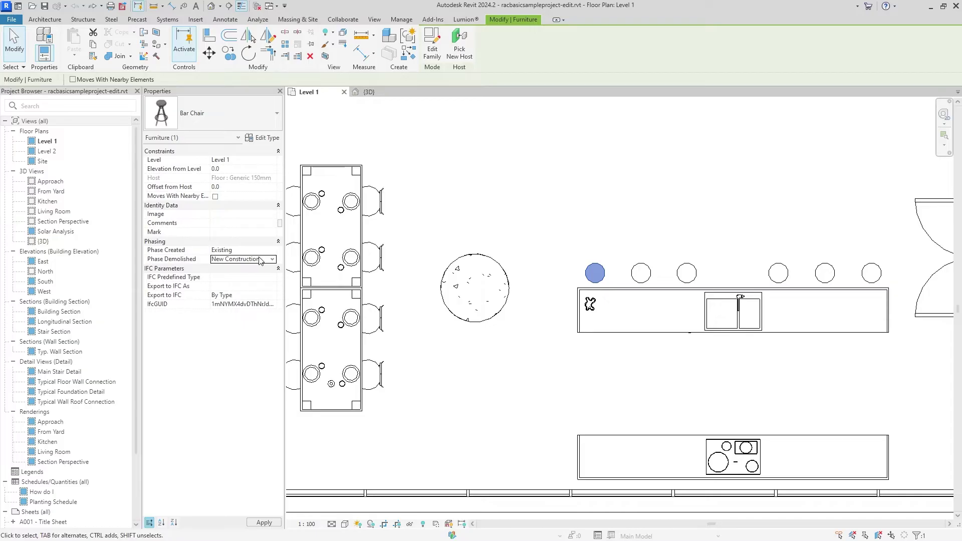
pyautogui.click(581, 271)
pyautogui.moveTo(601, 293); pyautogui.dragTo(477, 255, button='middle')
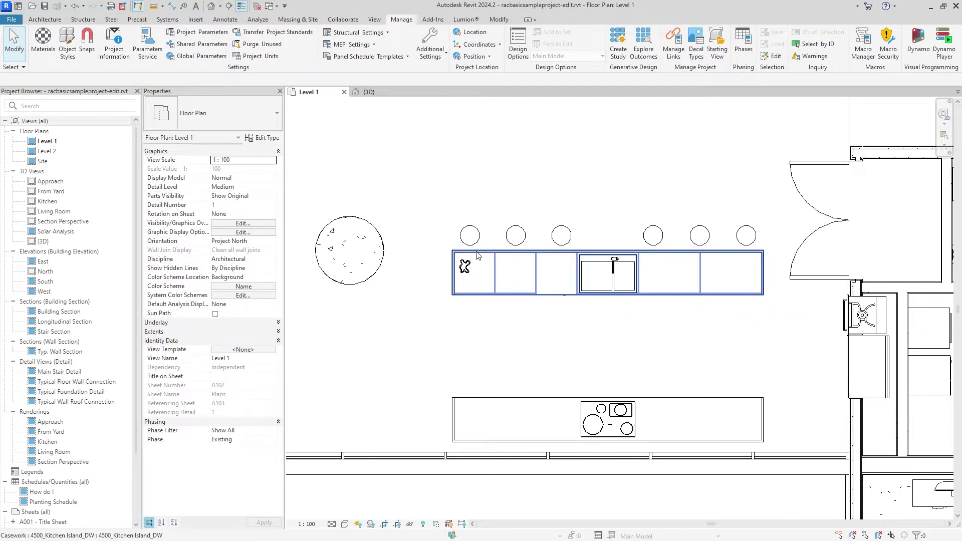
pyautogui.moveTo(438, 197); pyautogui.dragTo(561, 297)
pyautogui.click(572, 350)
pyautogui.click(476, 236)
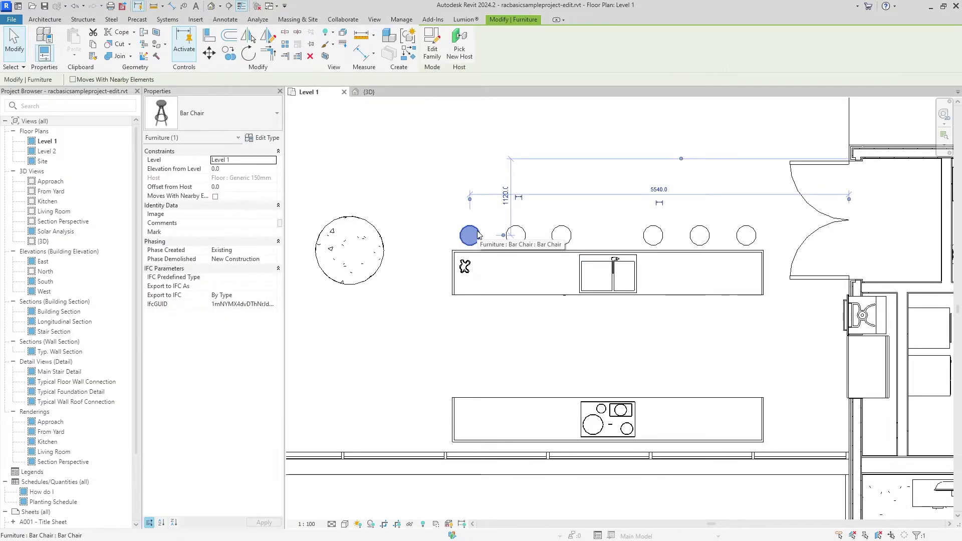
pyautogui.click(519, 237)
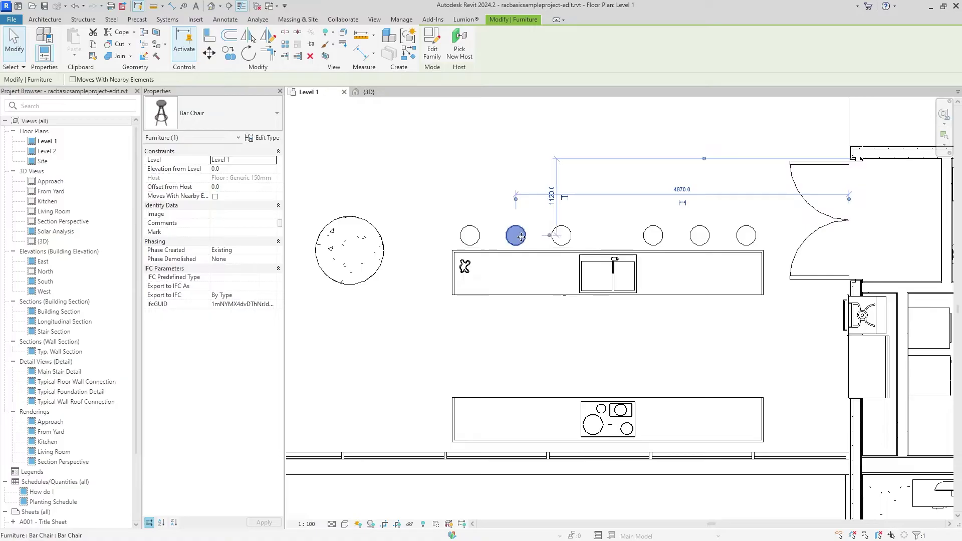
pyautogui.click(513, 330)
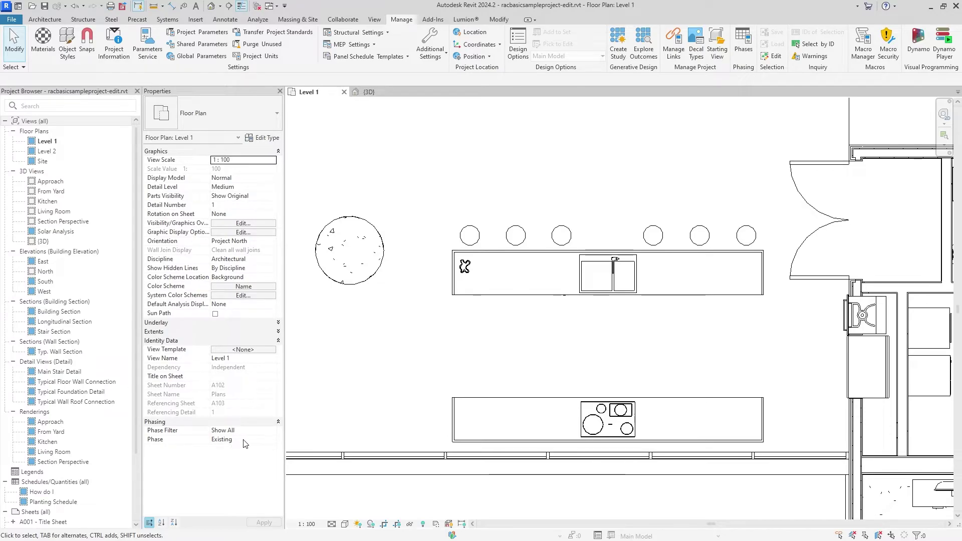
pyautogui.click(273, 441)
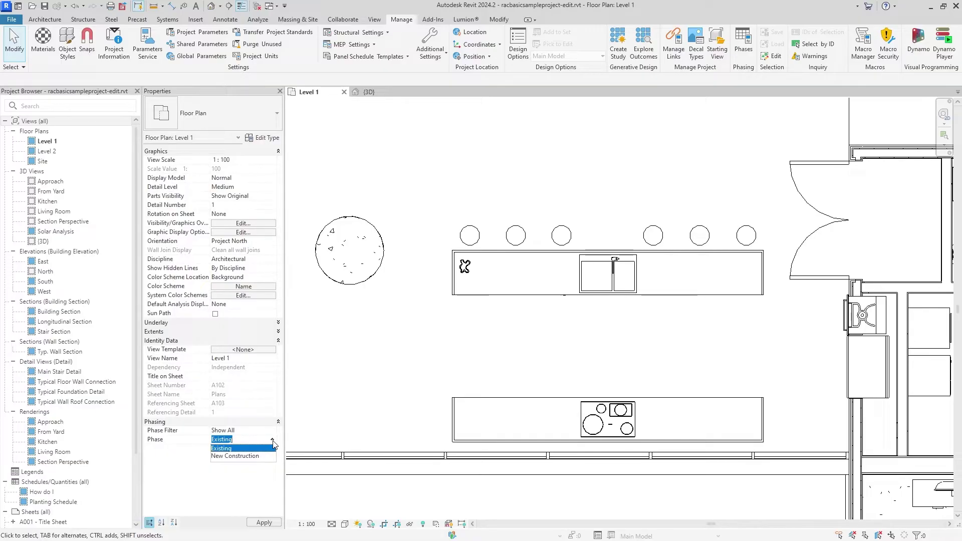
pyautogui.click(220, 448)
pyautogui.scroll(-2, 434, 357)
pyautogui.scroll(-1, 521, 352)
pyautogui.scroll(1, 530, 350)
# Step: Demolish the island, cooktop counter and bar chairs in New Construction, disconnecting their circuit
pyautogui.moveTo(647, 255); pyautogui.dragTo(429, 417)
pyautogui.press('Escape')
pyautogui.moveTo(650, 252); pyautogui.dragTo(429, 390)
pyautogui.click(276, 231)
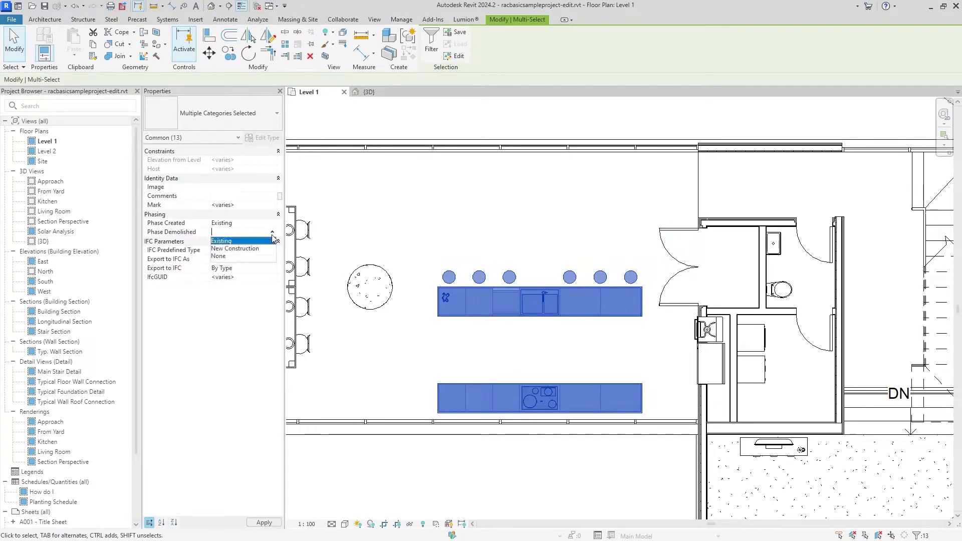
pyautogui.click(251, 254)
pyautogui.click(266, 522)
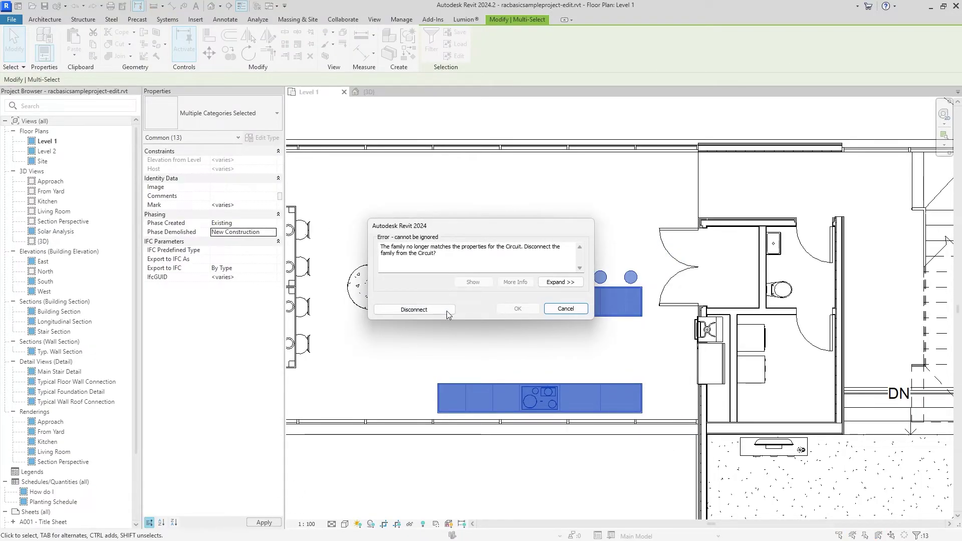
pyautogui.click(431, 310)
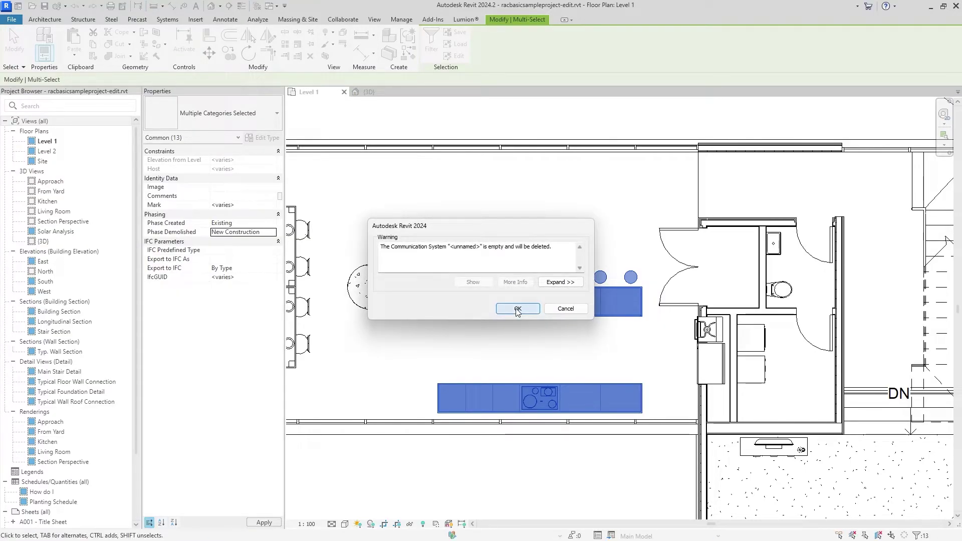
pyautogui.click(517, 309)
pyautogui.click(533, 199)
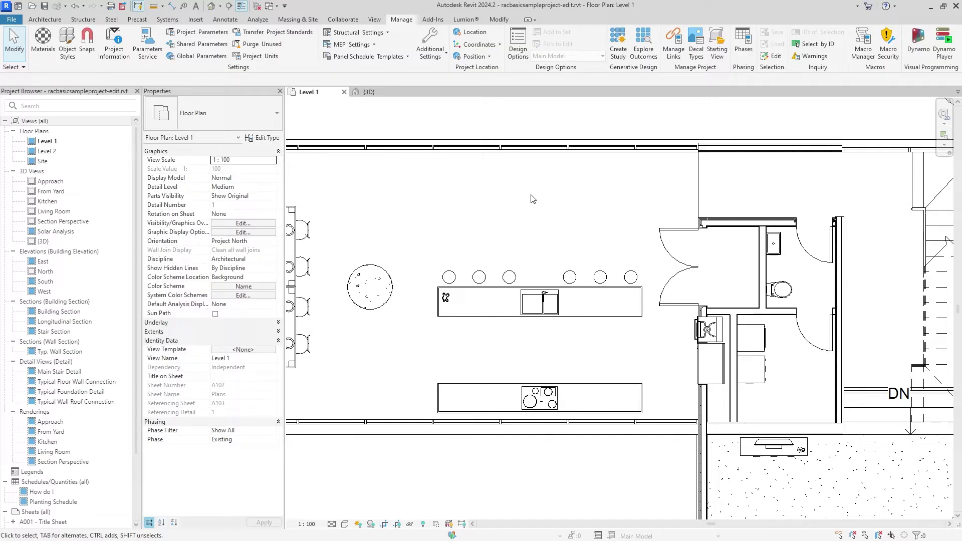
# Step: Change the Level 1 plan's Phase from Existing to New Construction
pyautogui.click(273, 441)
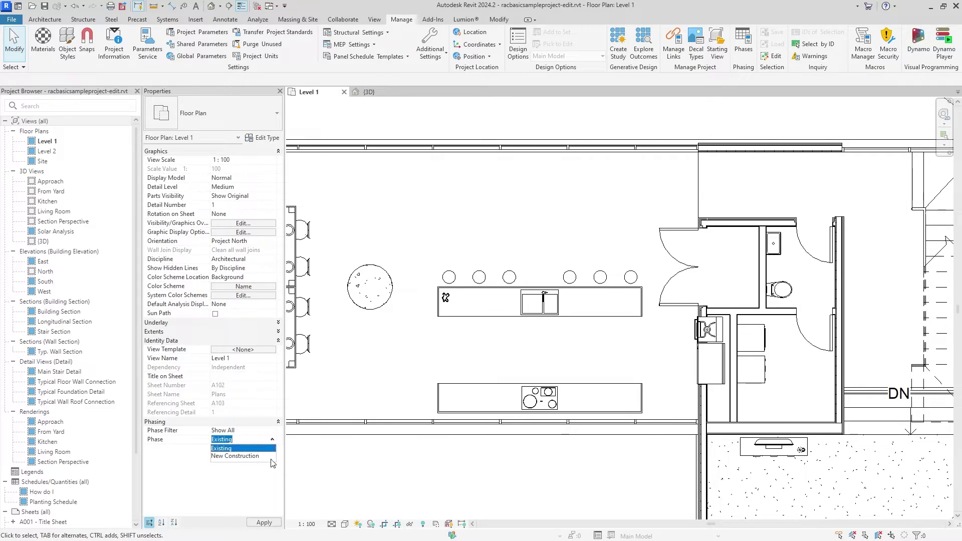
pyautogui.click(272, 456)
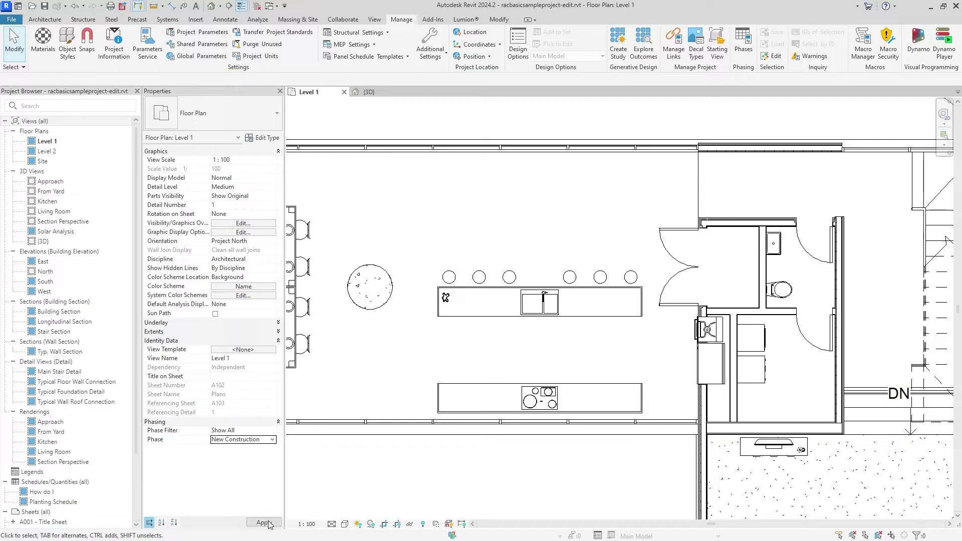
pyautogui.click(264, 522)
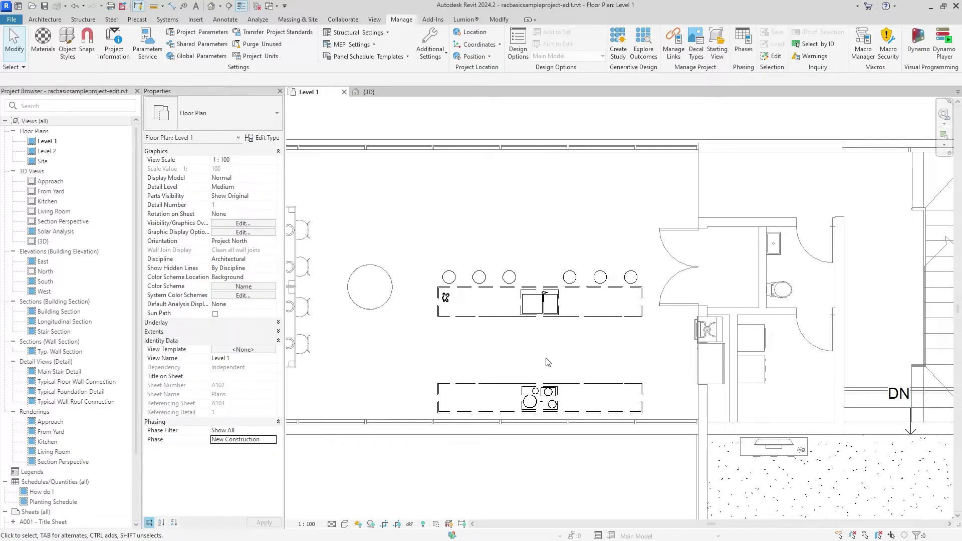
# Step: Try the Show Complete filter, then reset the plan to Show All in New Construction
pyautogui.click(273, 431)
pyautogui.click(266, 454)
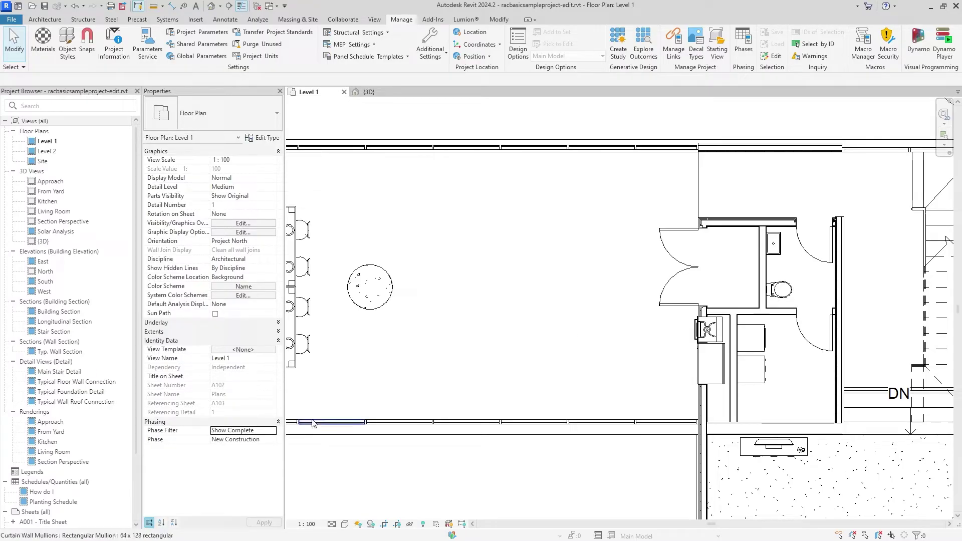
pyautogui.click(273, 433)
pyautogui.click(270, 450)
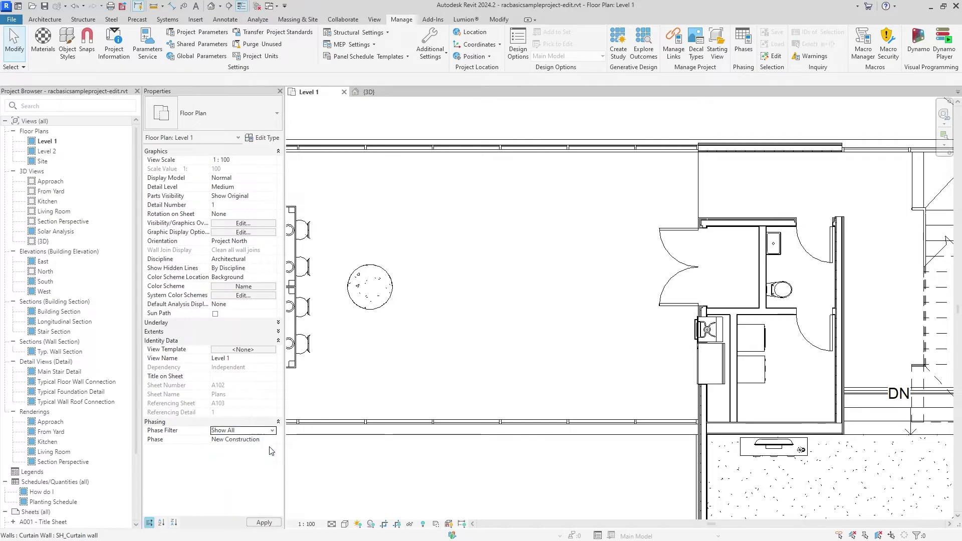
pyautogui.click(273, 440)
pyautogui.click(240, 448)
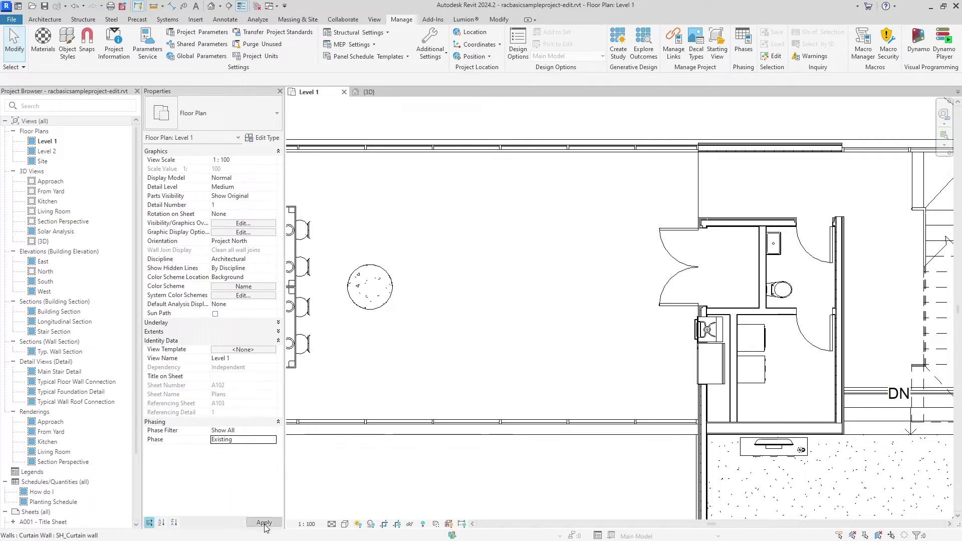
pyautogui.click(264, 523)
pyautogui.click(275, 439)
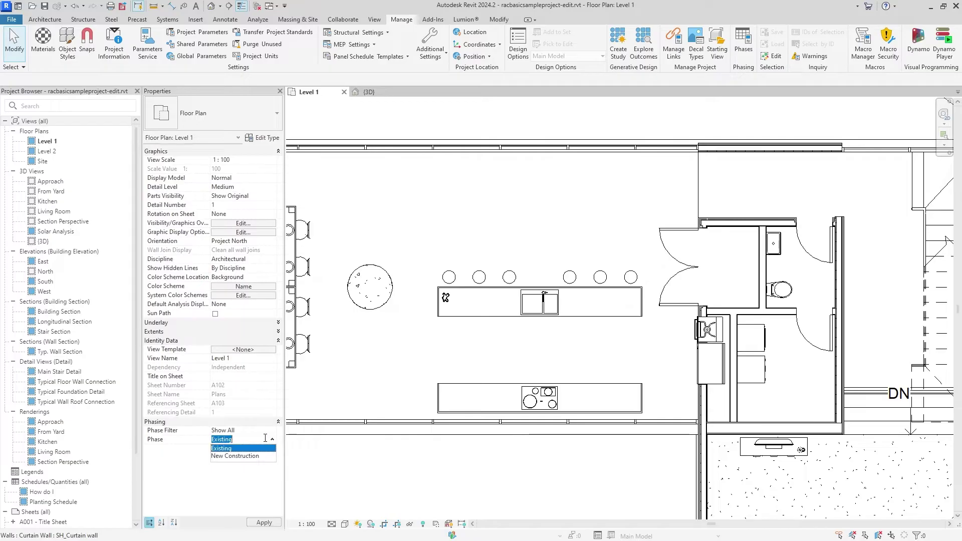
pyautogui.click(241, 457)
pyautogui.click(266, 523)
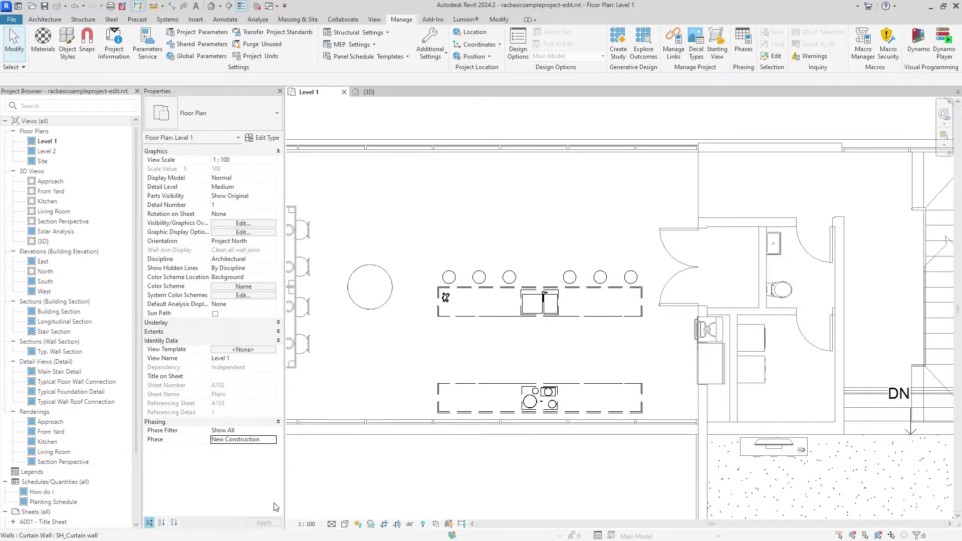
# Step: Apply the Show Complete phase filter to Level 1 and zoom the plan to fit
pyautogui.click(274, 432)
pyautogui.click(275, 432)
pyautogui.click(258, 453)
pyautogui.click(264, 522)
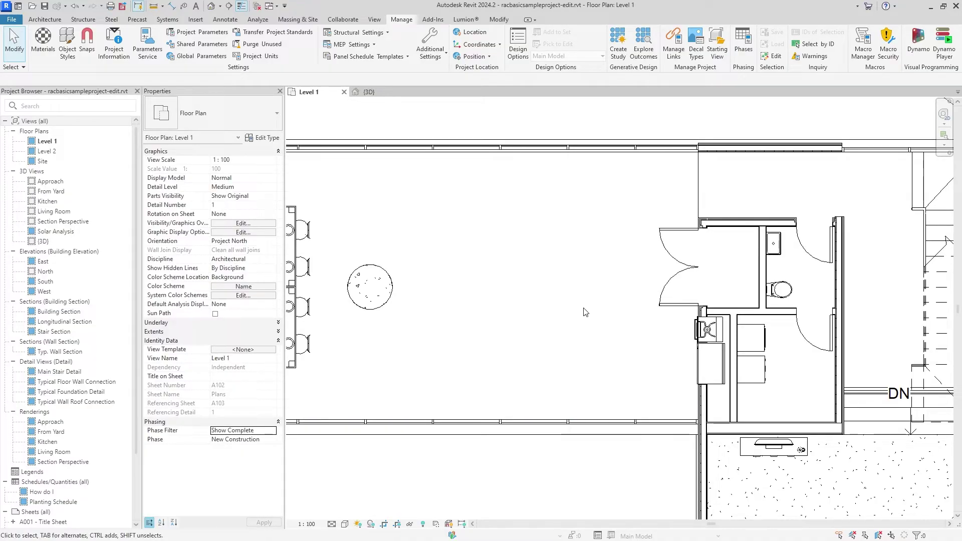
pyautogui.press('z')
pyautogui.press('f')
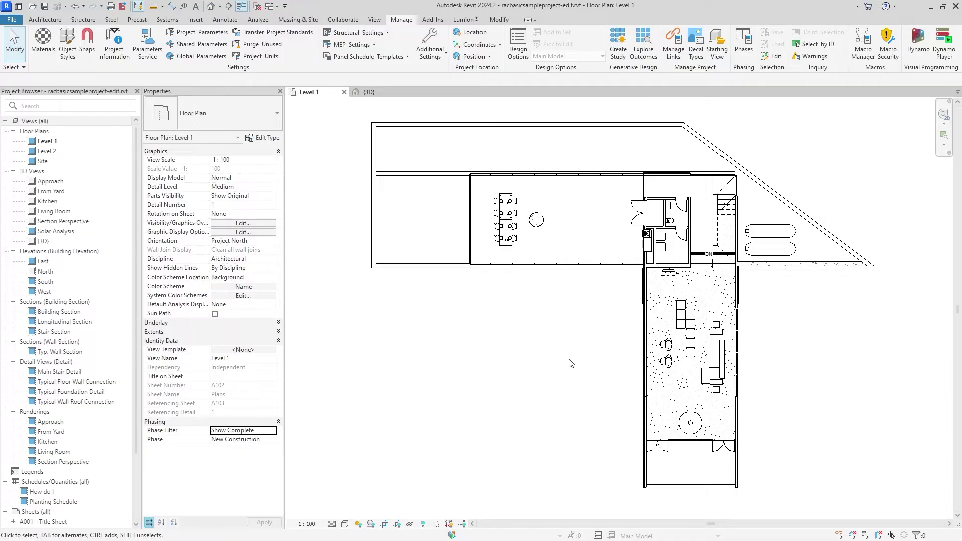
# Step: Set the 3D view to New Construction with the Show All filter, zoomed on the kitchen
pyautogui.click(369, 92)
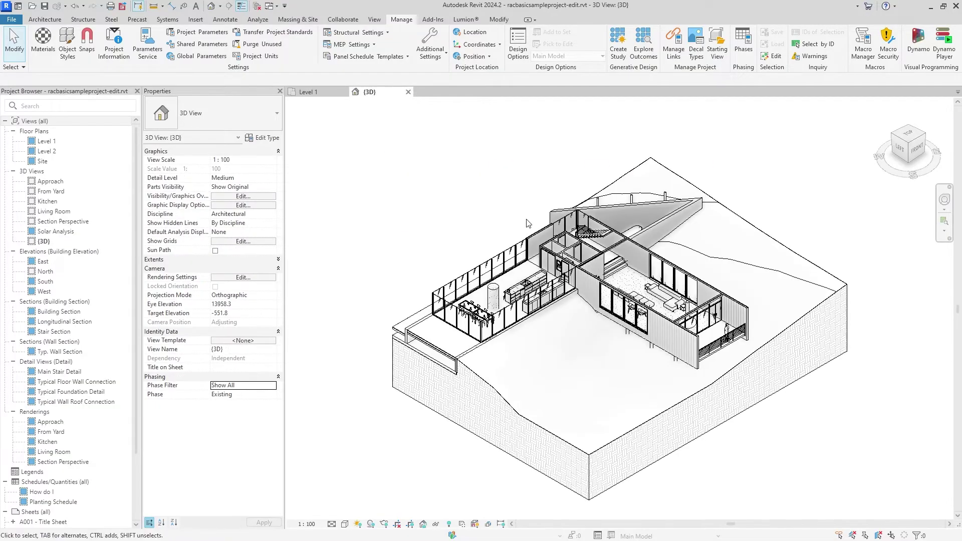
pyautogui.scroll(8, 495, 338)
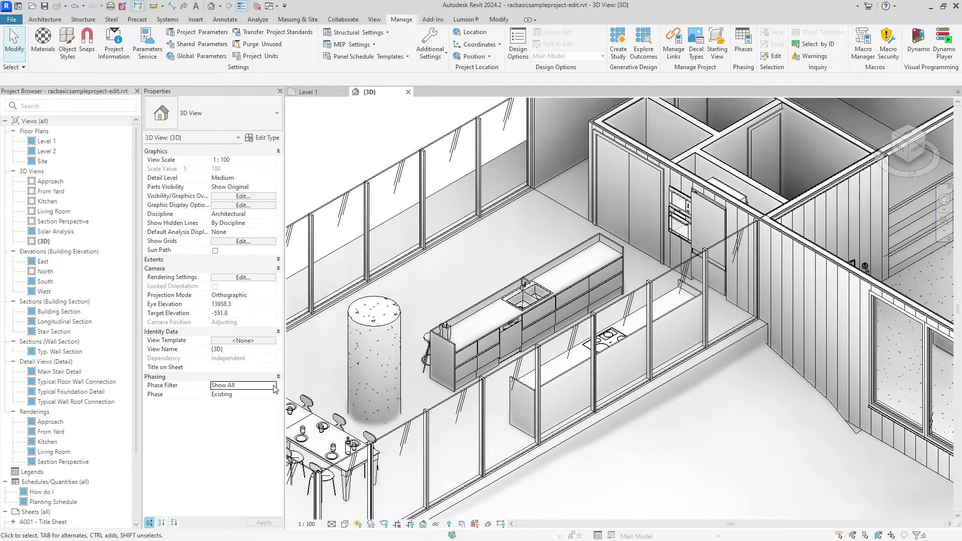
pyautogui.click(273, 386)
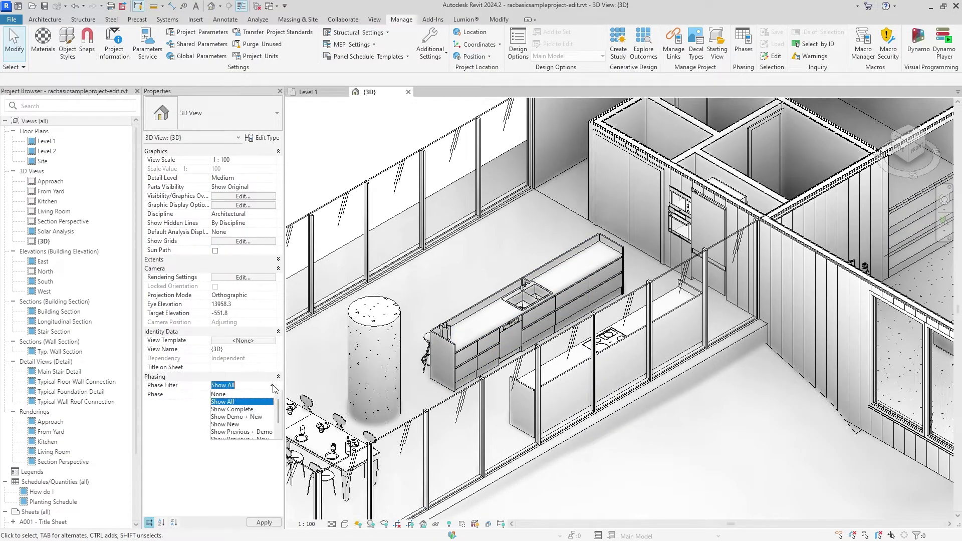
pyautogui.click(272, 401)
pyautogui.click(273, 386)
pyautogui.click(273, 401)
pyautogui.click(274, 397)
pyautogui.click(270, 412)
pyautogui.click(264, 523)
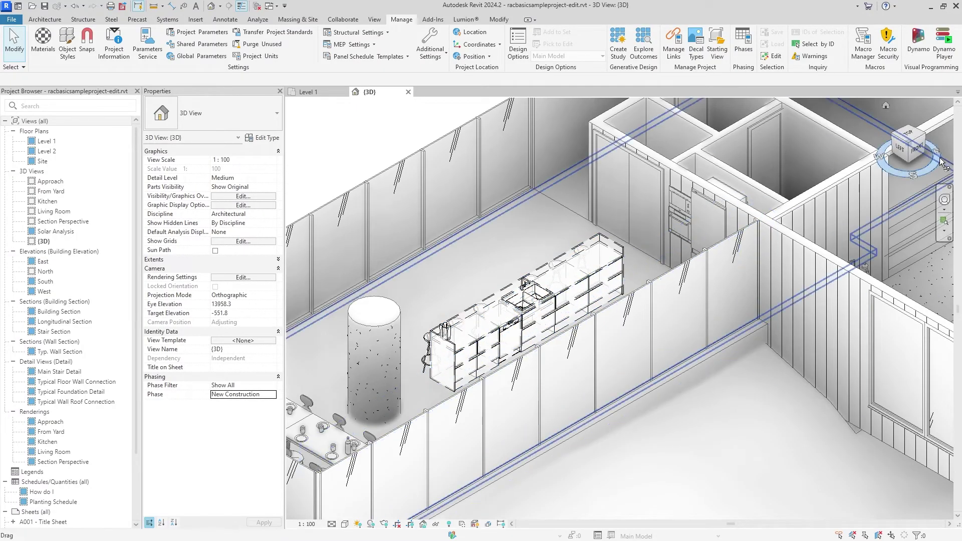
pyautogui.click(896, 138)
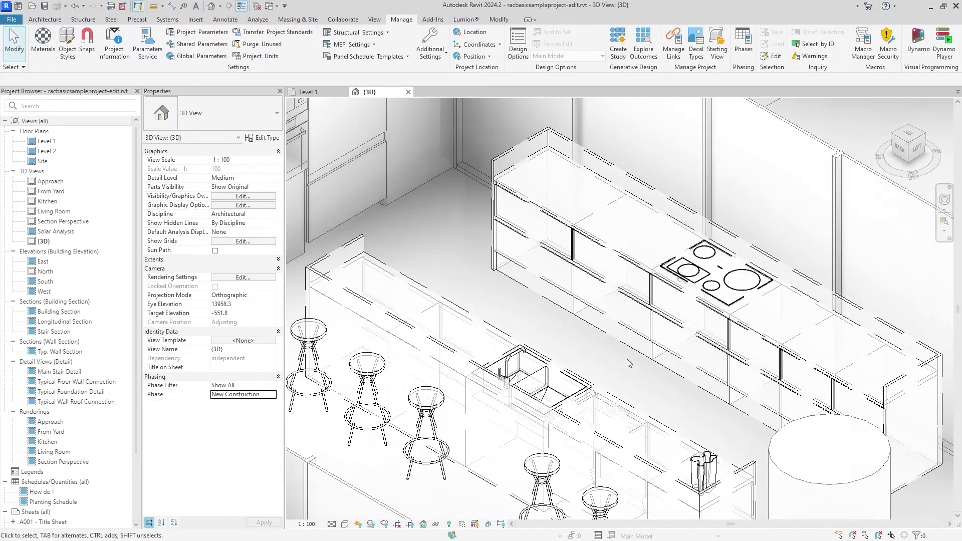
pyautogui.scroll(-2, 615, 355)
pyautogui.scroll(1, 727, 210)
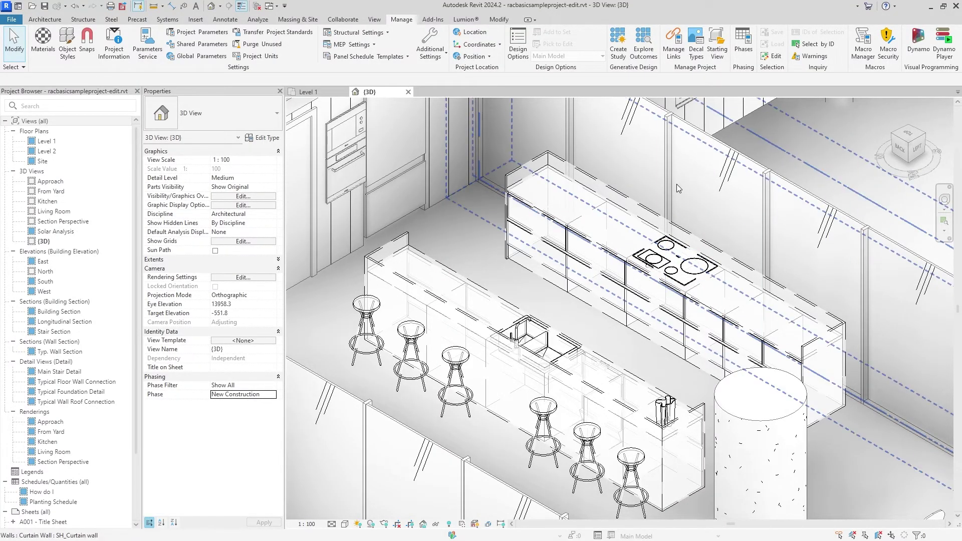
# Step: Bring up the Graphic Overrides tab of the Phasing settings
pyautogui.press('v')
pyautogui.press('g')
pyautogui.press('Escape')
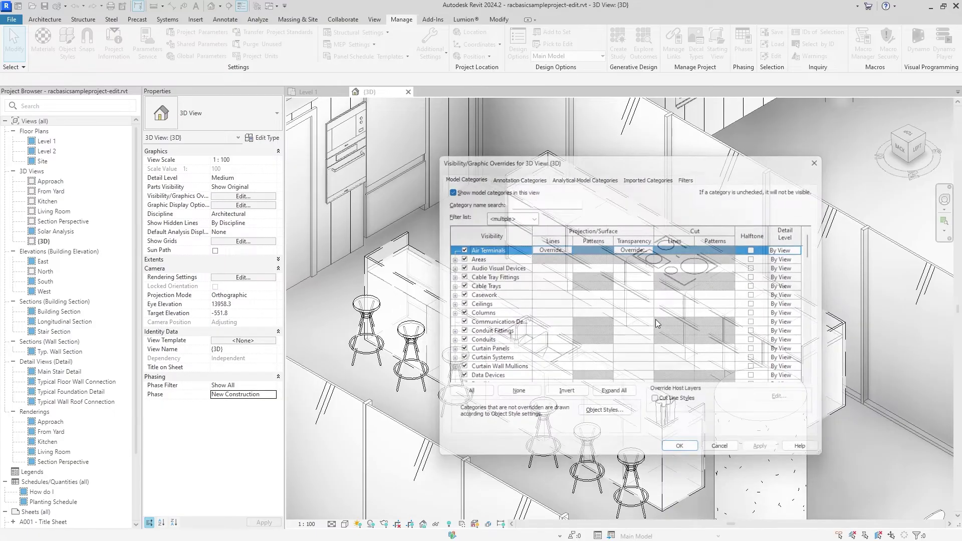
pyautogui.click(749, 60)
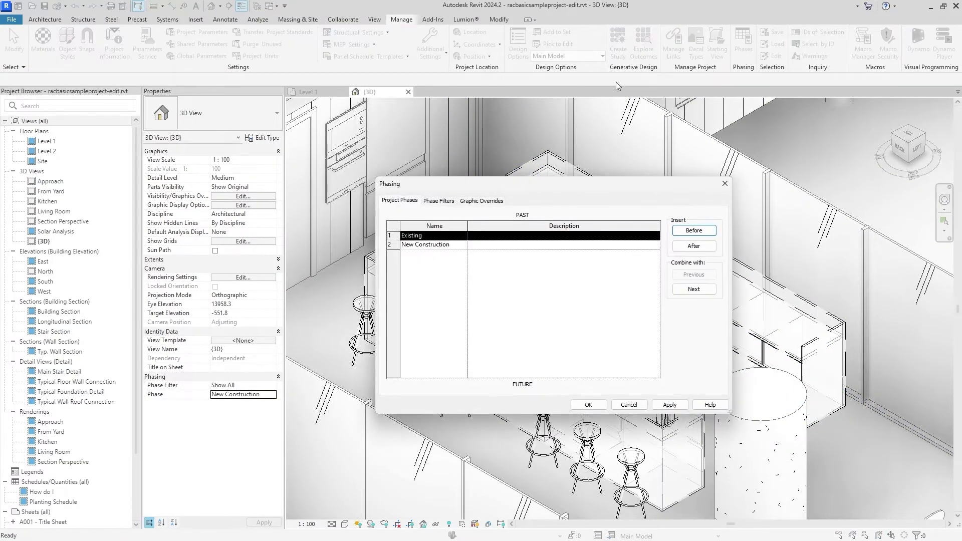
pyautogui.click(478, 200)
pyautogui.moveTo(515, 187); pyautogui.dragTo(166, 187)
# Step: Give Demolished projection lines a weight of 5 and apply
pyautogui.click(120, 245)
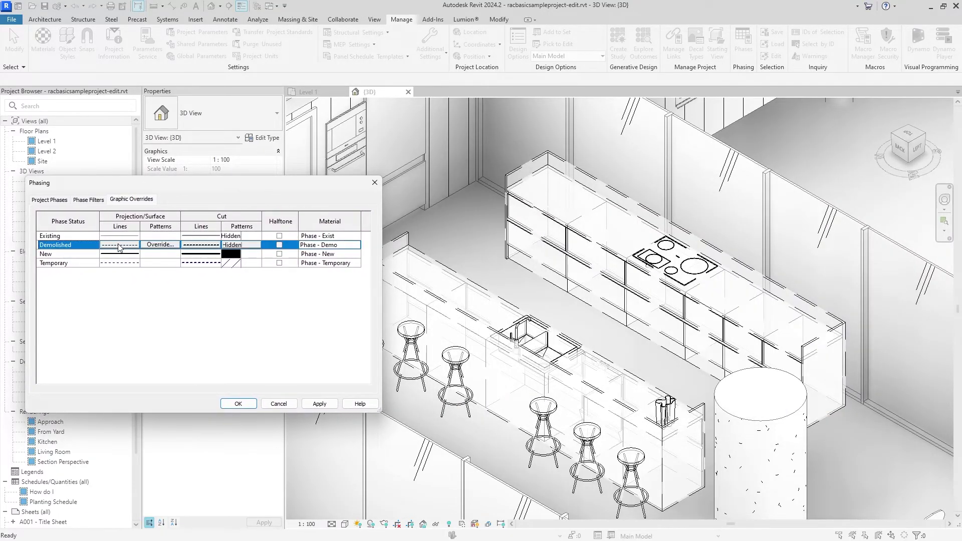
pyautogui.click(119, 246)
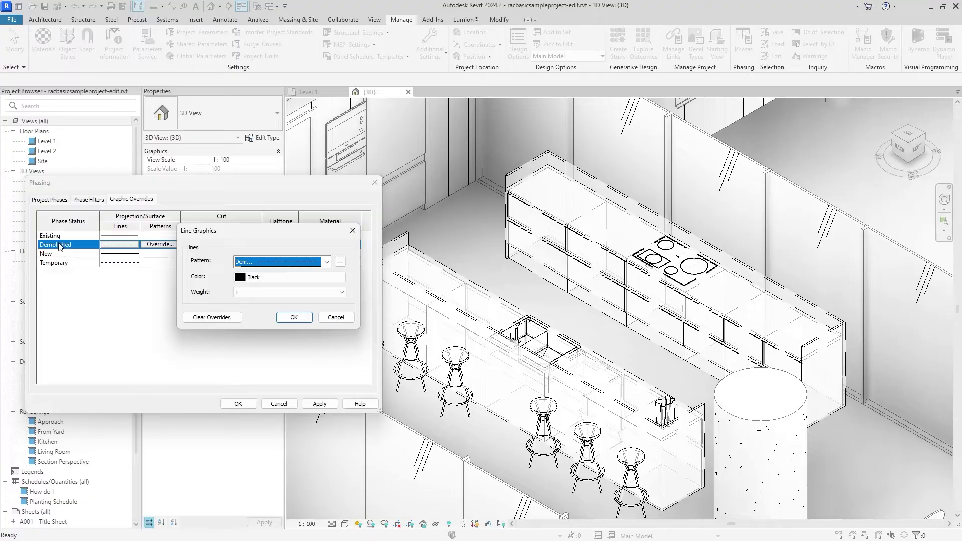
pyautogui.click(342, 292)
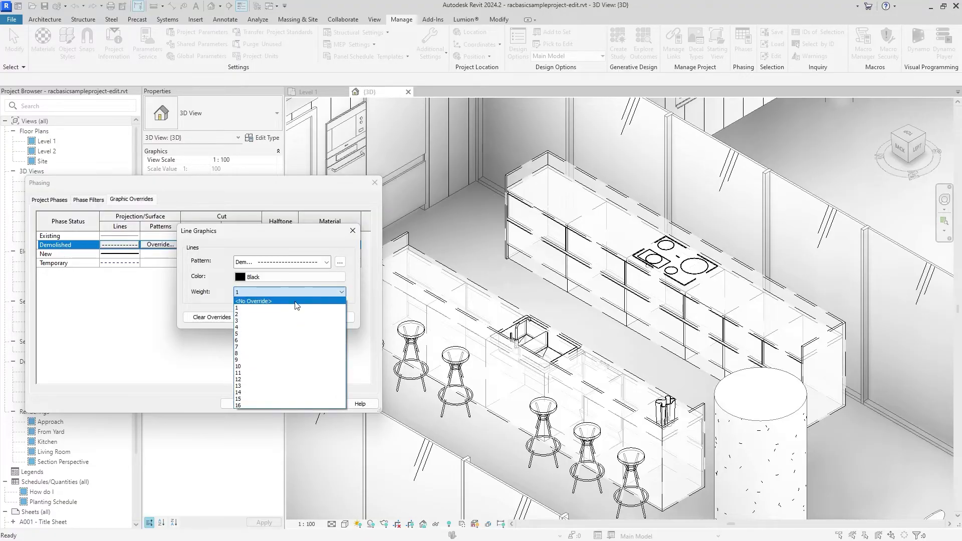
pyautogui.click(250, 335)
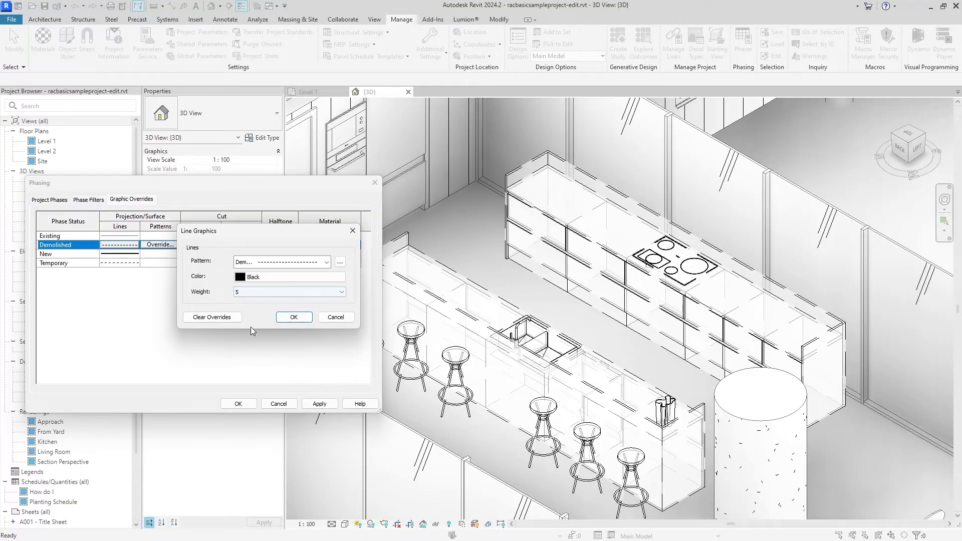
pyautogui.click(292, 317)
pyautogui.click(321, 404)
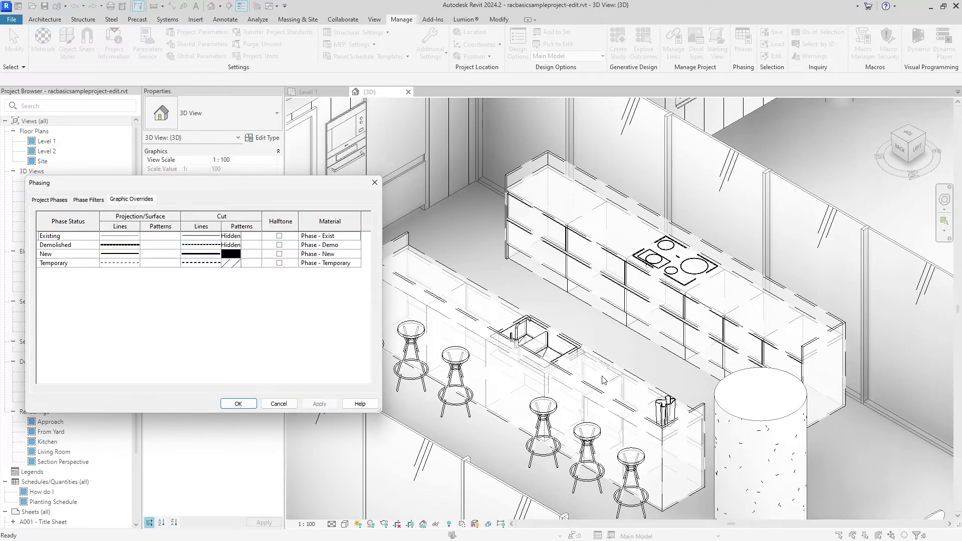
# Step: Give Demolished surfaces a solid pink (RGB 255-128-128) background fill and apply
pyautogui.click(161, 247)
pyautogui.click(161, 247)
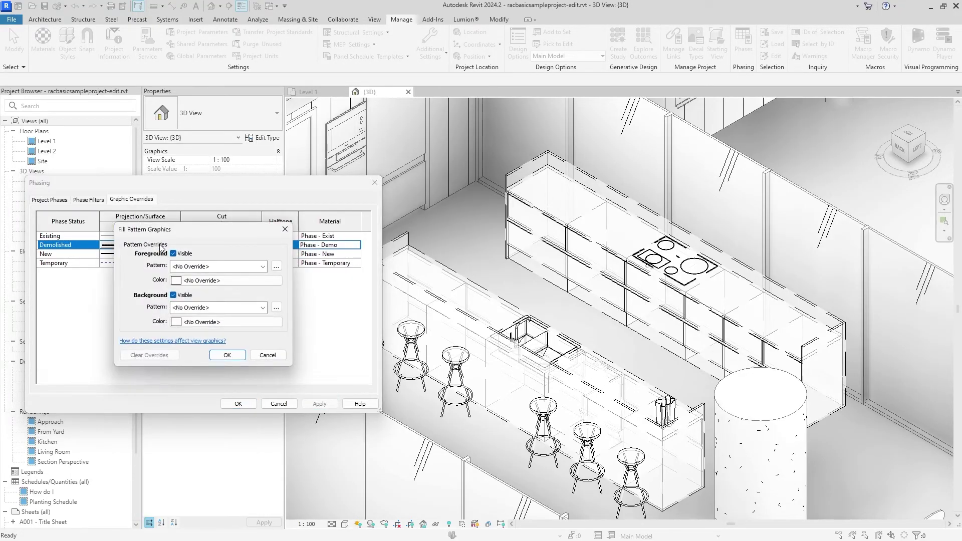
pyautogui.click(263, 308)
pyautogui.click(191, 73)
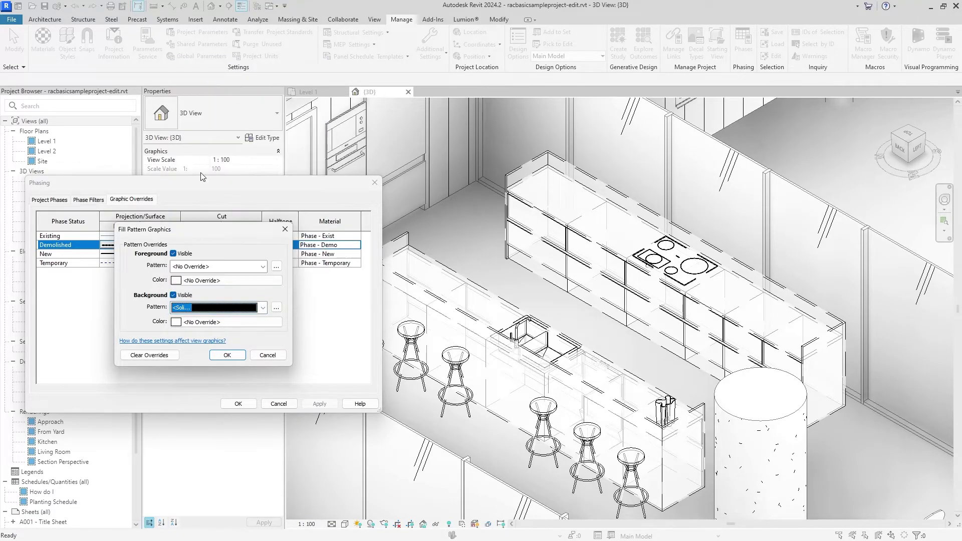
pyautogui.click(205, 326)
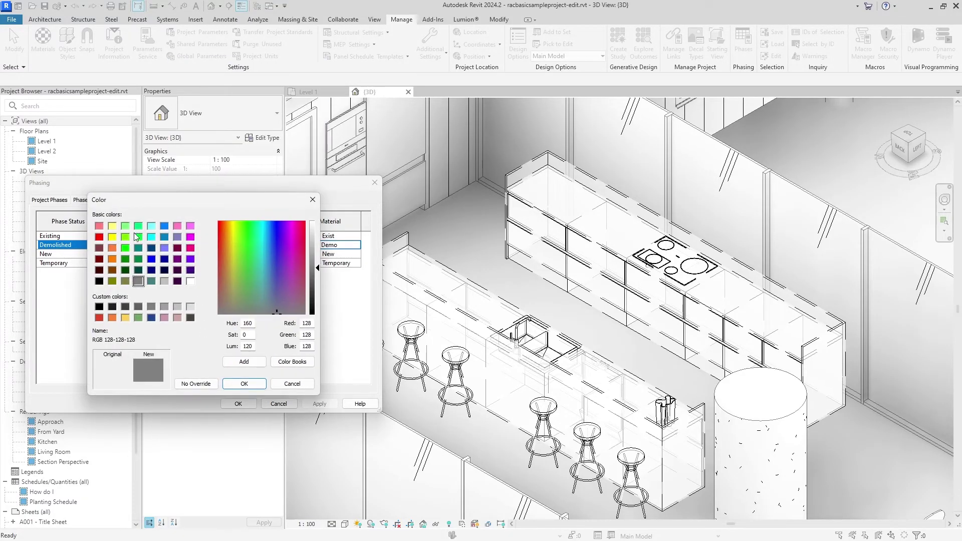
pyautogui.click(99, 226)
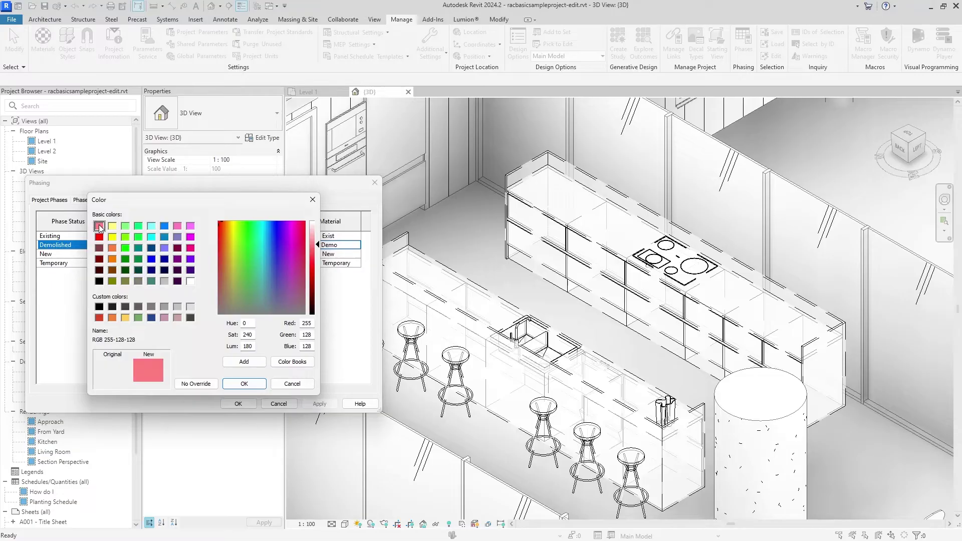
pyautogui.click(251, 382)
pyautogui.click(239, 358)
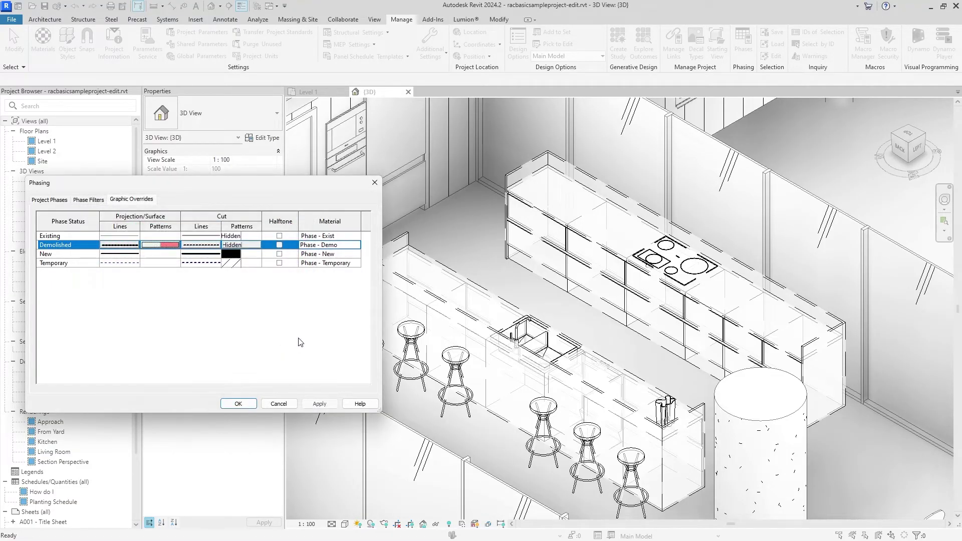
pyautogui.click(320, 404)
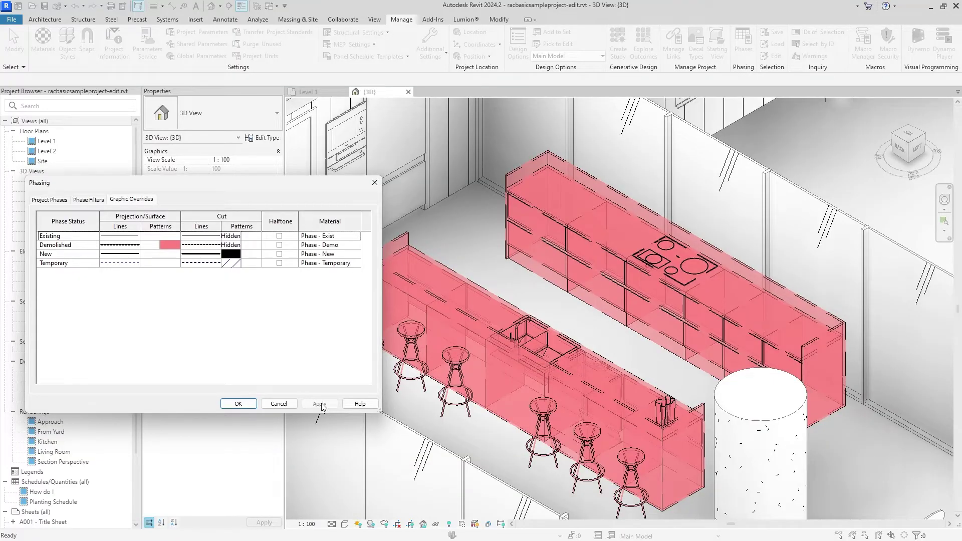
# Step: Change the Demolished pattern background colour to pale pink RGB 255-225-225
pyautogui.click(168, 244)
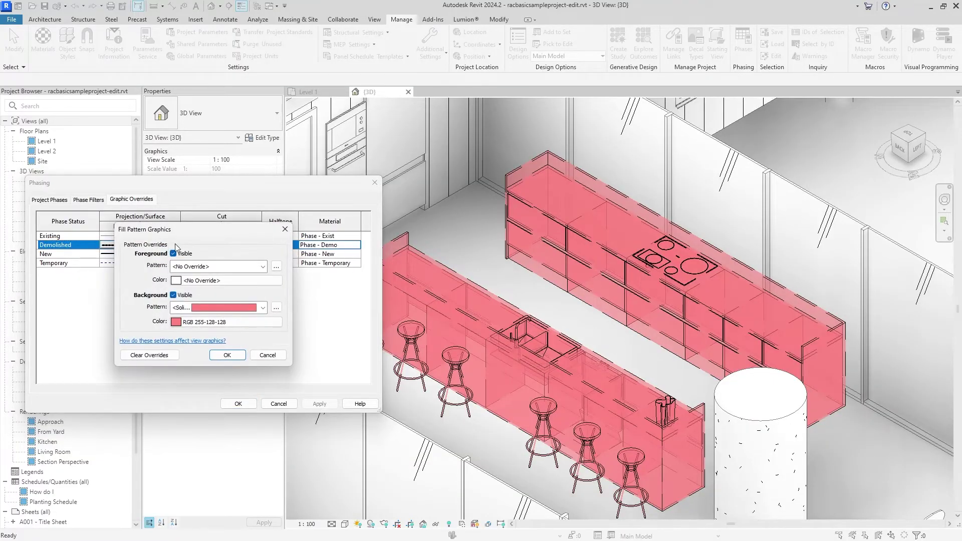
pyautogui.click(179, 323)
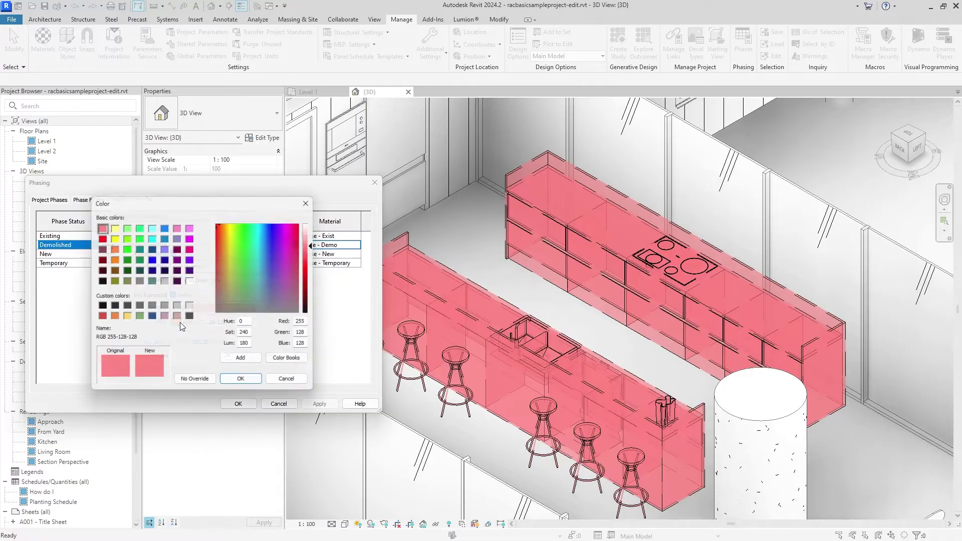
pyautogui.click(190, 227)
pyautogui.click(99, 227)
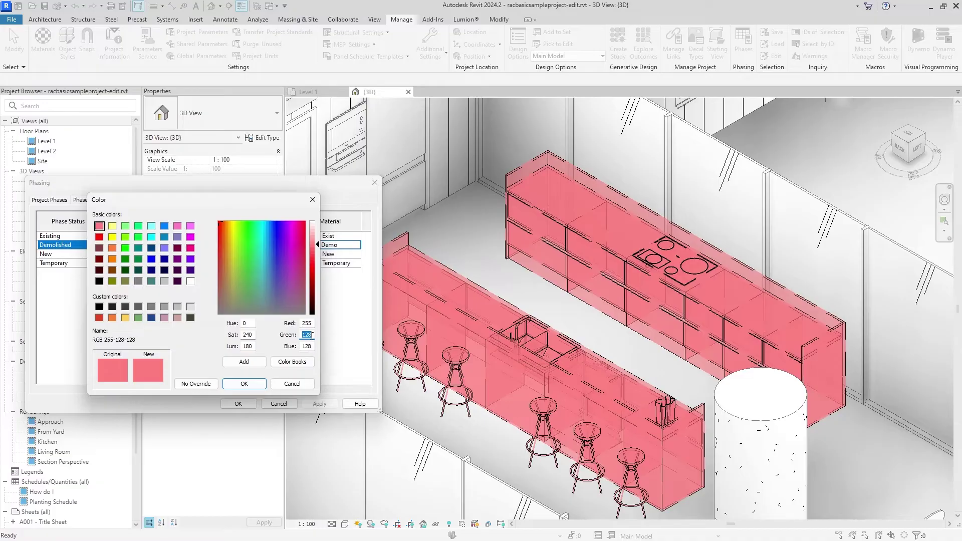
pyautogui.write('225-225')
pyautogui.click(238, 383)
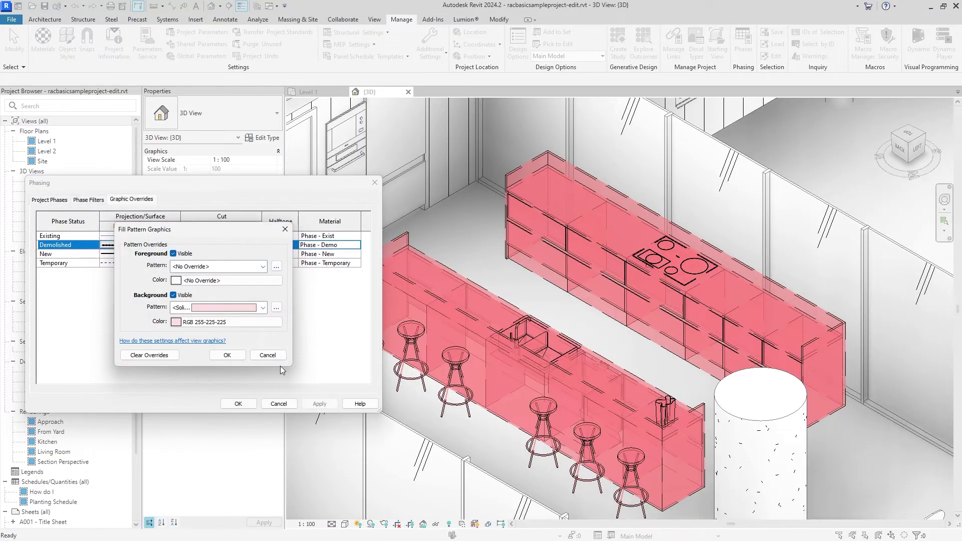
# Step: Add a pink diagonal foreground hatch to Demolished surfaces and apply
pyautogui.click(261, 267)
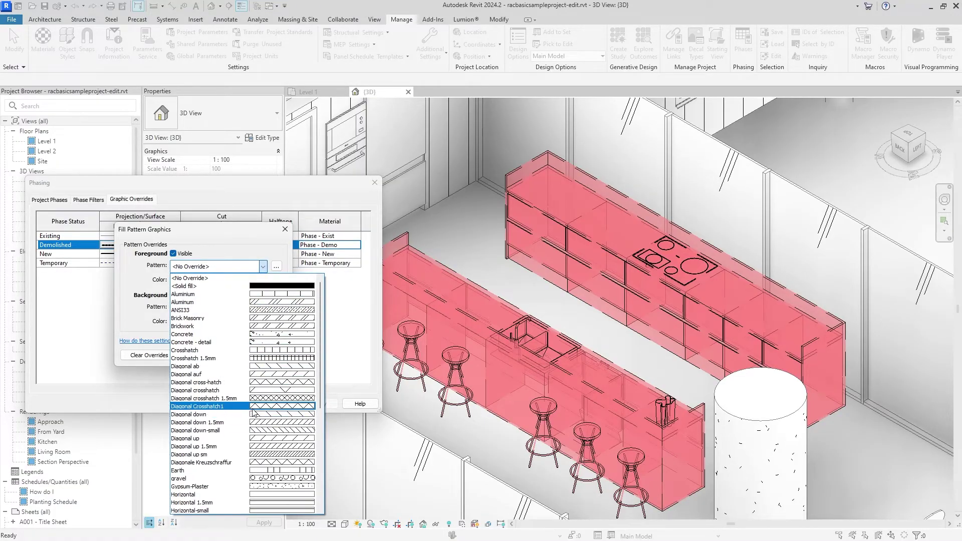
pyautogui.click(253, 439)
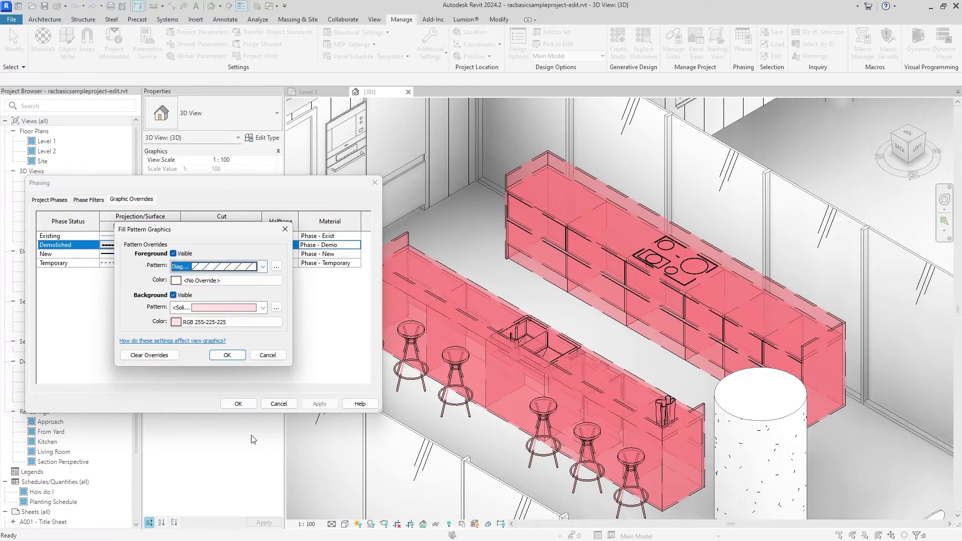
pyautogui.click(254, 281)
pyautogui.click(100, 226)
pyautogui.click(244, 383)
pyautogui.click(231, 362)
pyautogui.click(326, 406)
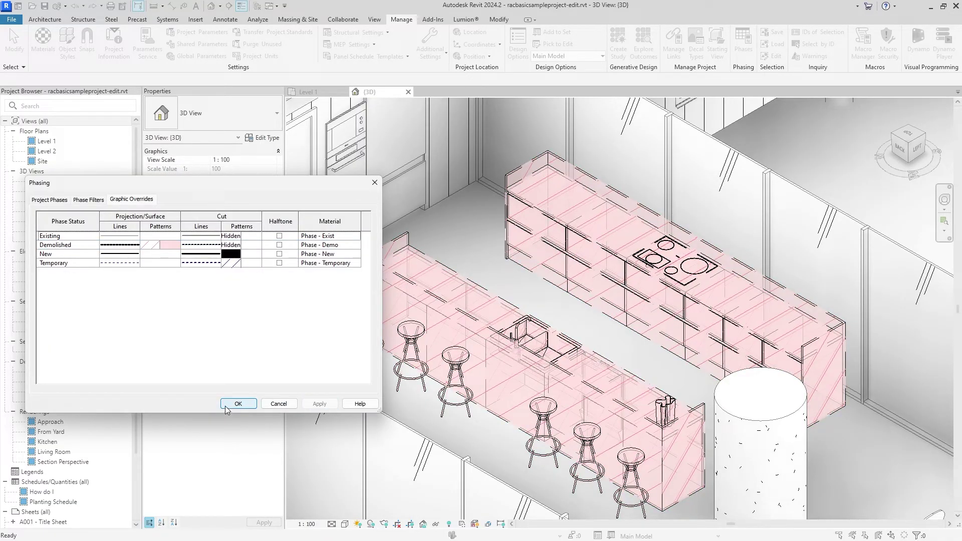
# Step: Change the Demolished foreground hatch colour to pure red
pyautogui.click(156, 246)
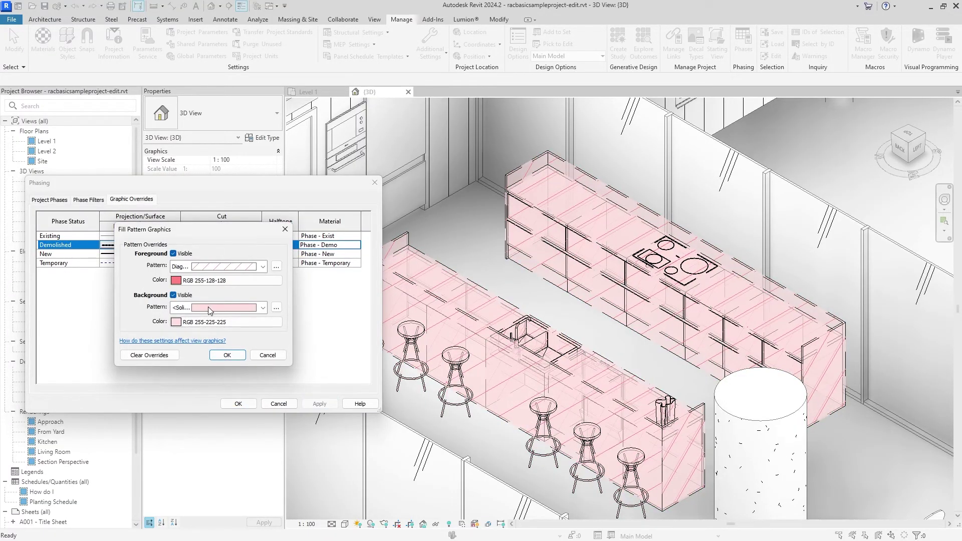
pyautogui.click(226, 280)
pyautogui.click(99, 237)
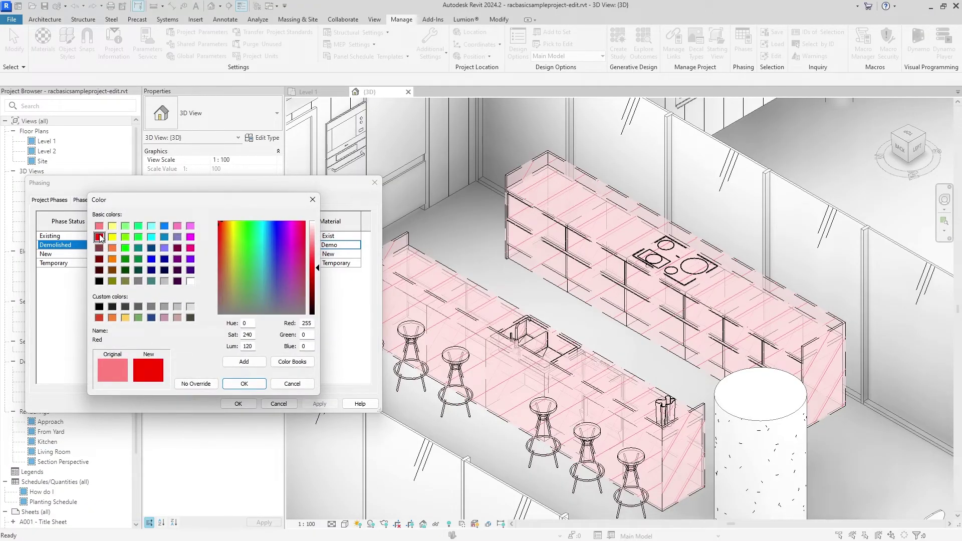
pyautogui.click(244, 384)
pyautogui.click(227, 355)
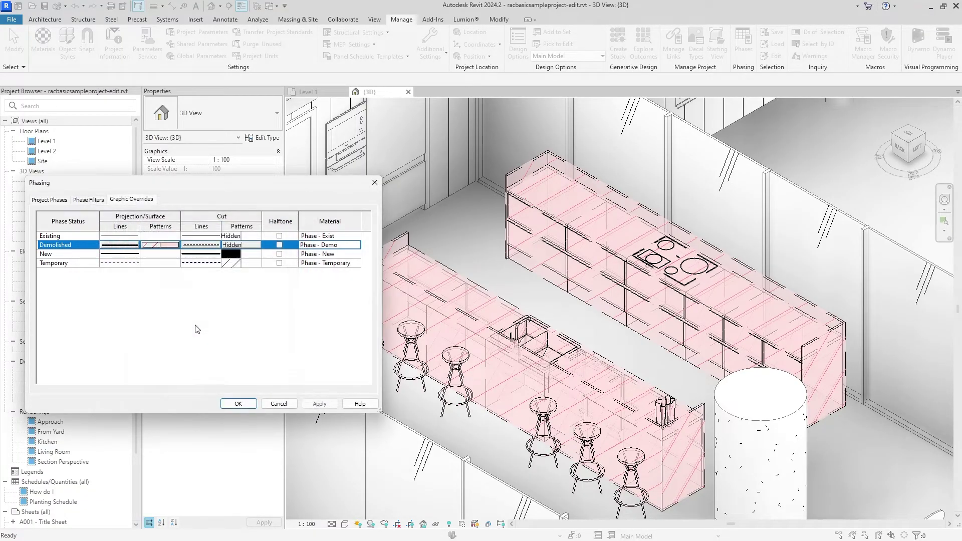
# Step: Make Demolished projection lines red and apply
pyautogui.click(118, 247)
pyautogui.click(287, 276)
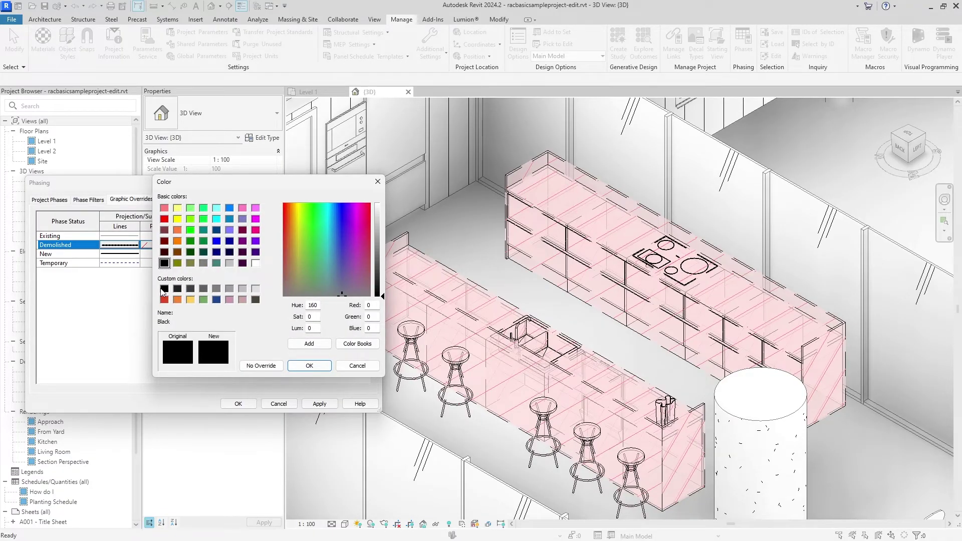
pyautogui.click(164, 218)
pyautogui.click(297, 363)
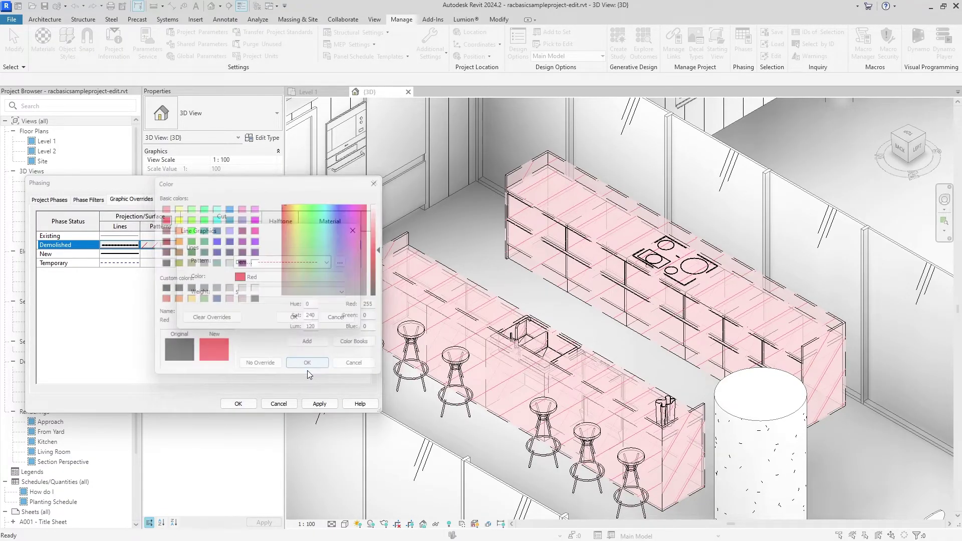
pyautogui.click(289, 318)
pyautogui.click(321, 404)
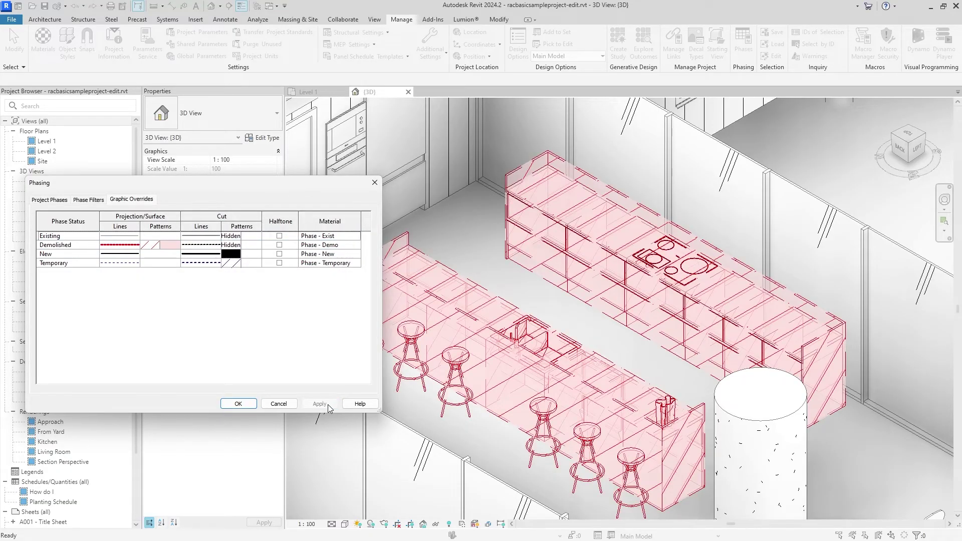
# Step: Darken Demolished lines to RGB 128-0-0, apply, and close the Phasing settings
pyautogui.click(127, 245)
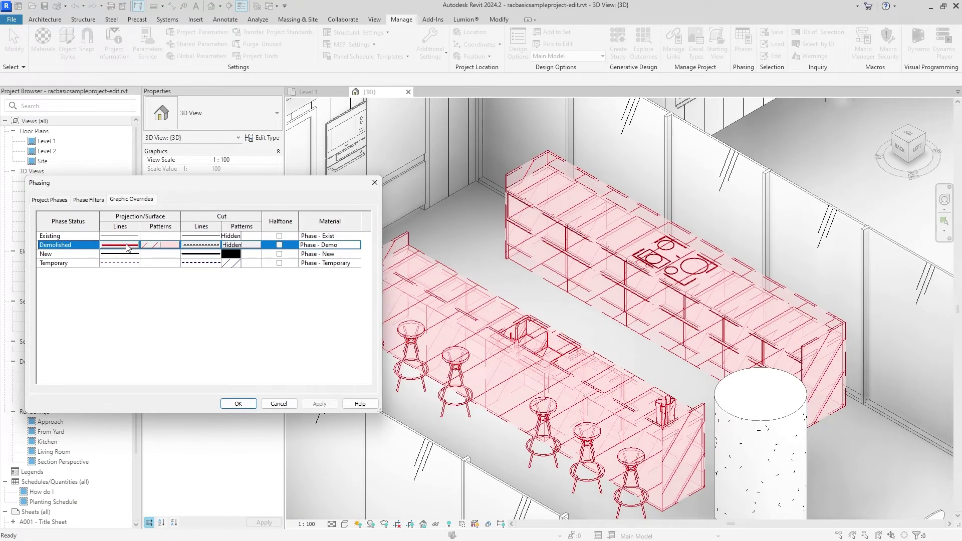
pyautogui.click(127, 246)
pyautogui.click(253, 291)
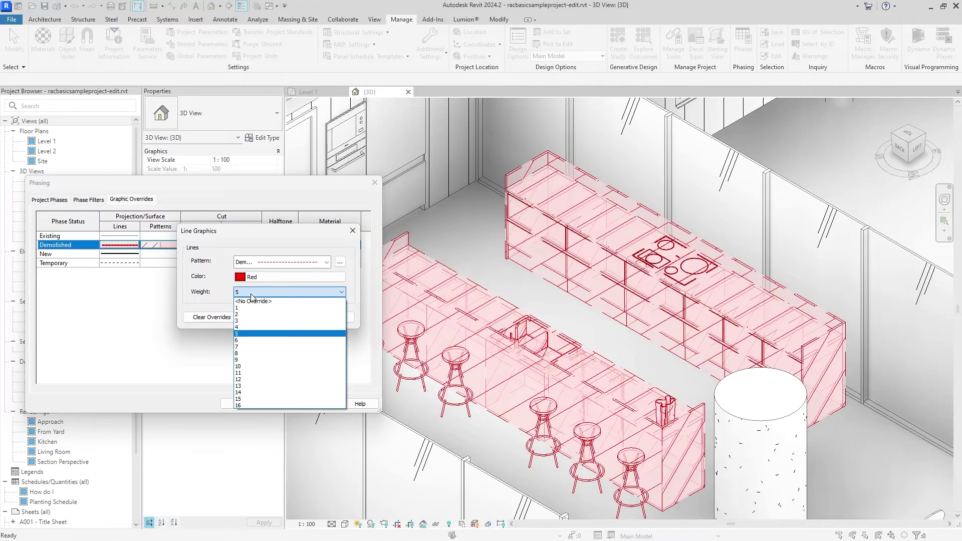
pyautogui.click(251, 294)
pyautogui.click(252, 277)
pyautogui.click(163, 241)
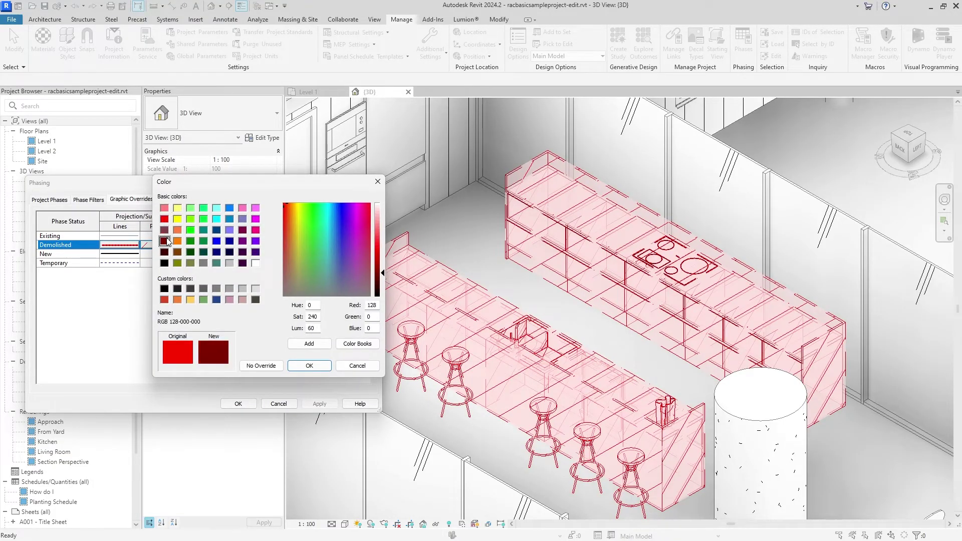
pyautogui.click(309, 365)
pyautogui.click(293, 317)
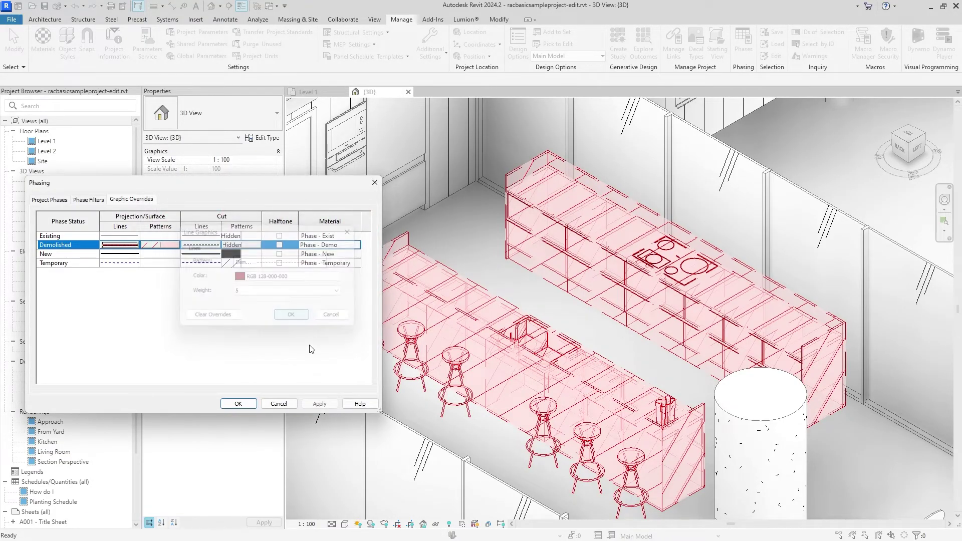
pyautogui.click(320, 404)
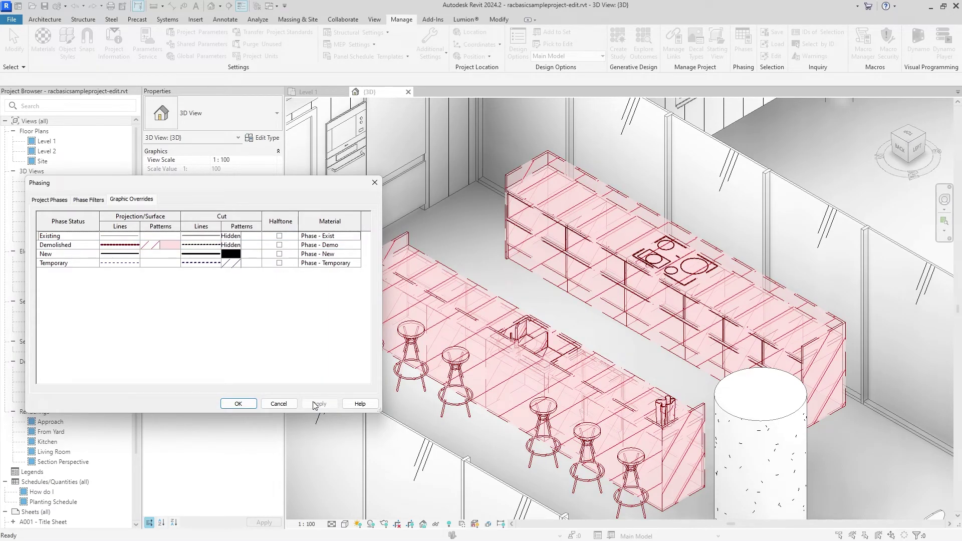
pyautogui.click(237, 403)
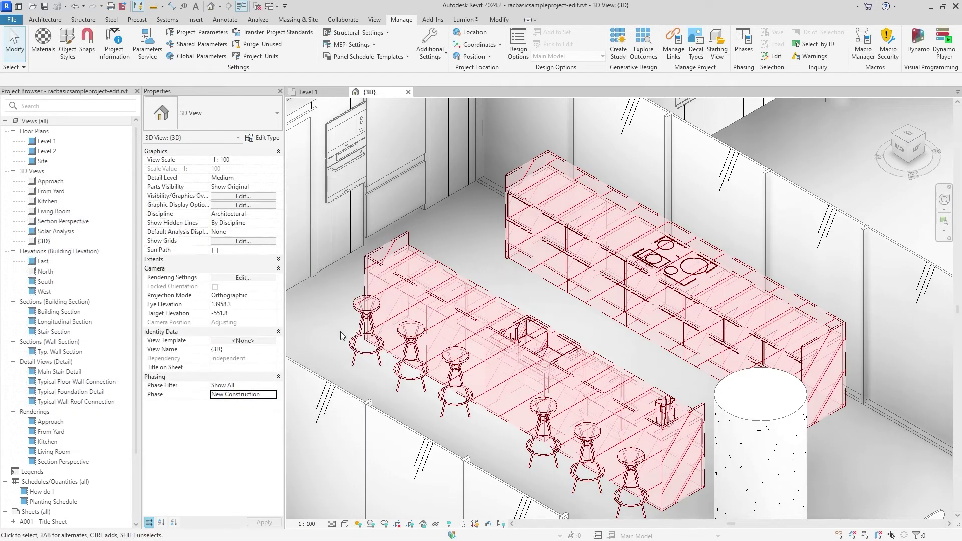
pyautogui.scroll(-4, 575, 327)
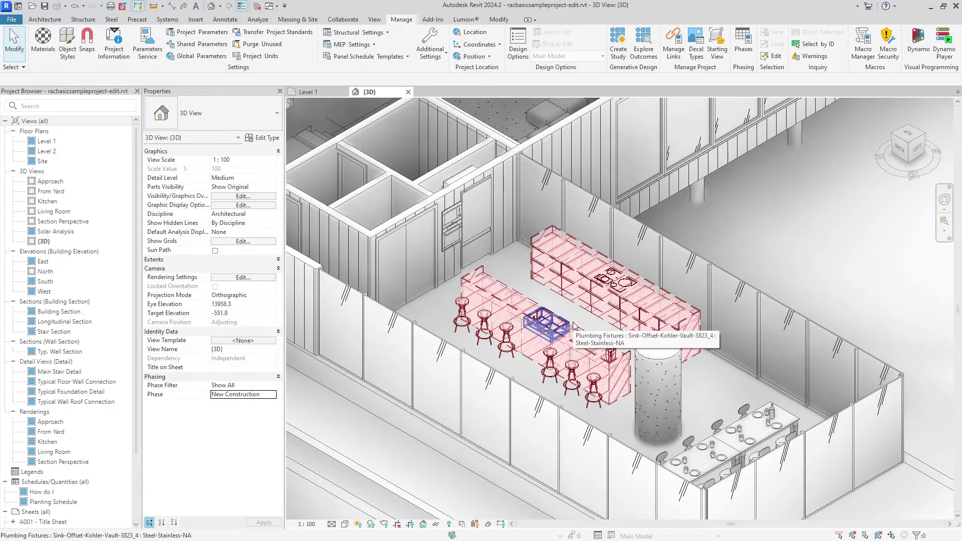
# Step: Set the Level 1 plan to Show All with phase New Construction
pyautogui.click(306, 91)
pyautogui.scroll(3, 526, 318)
pyautogui.click(268, 431)
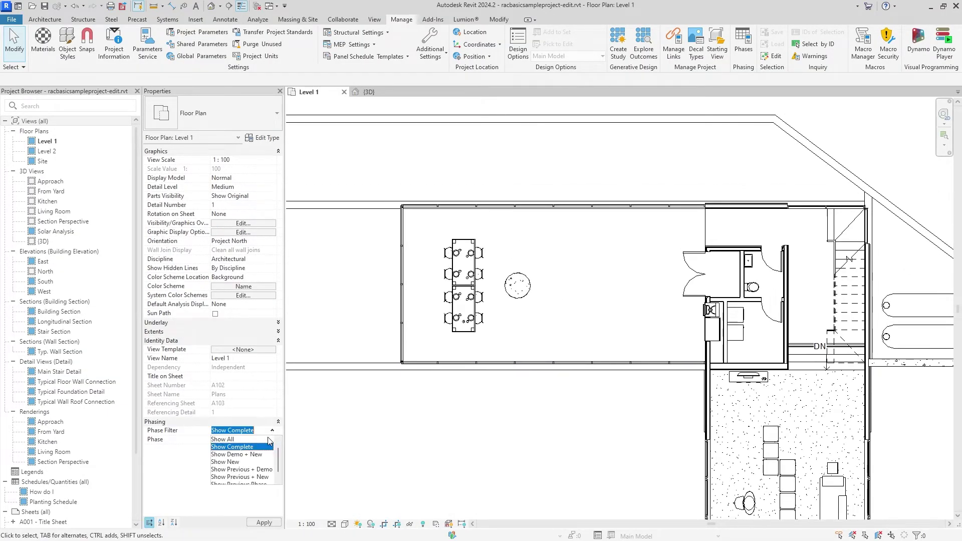
pyautogui.click(270, 446)
pyautogui.click(270, 439)
pyautogui.click(271, 455)
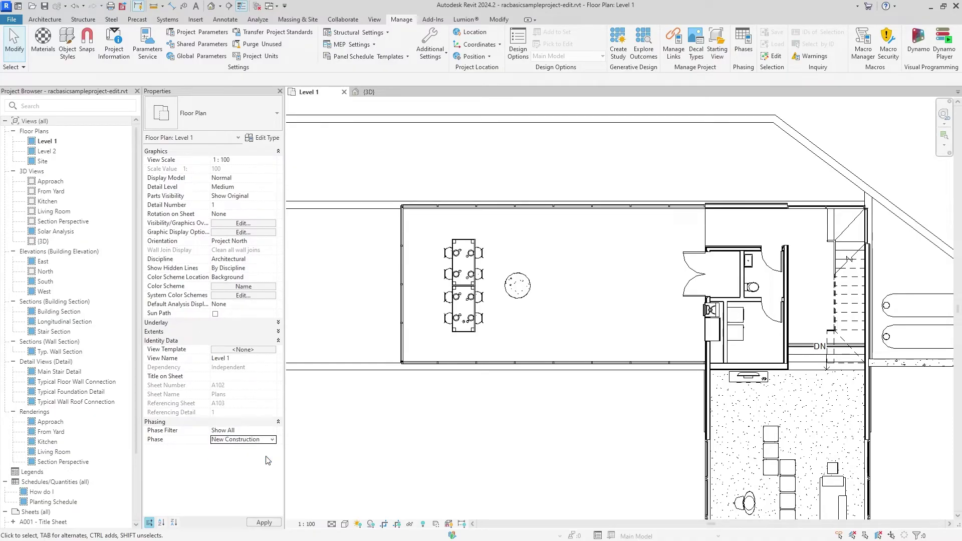
pyautogui.click(264, 522)
pyautogui.scroll(2, 621, 321)
pyautogui.scroll(1, 621, 321)
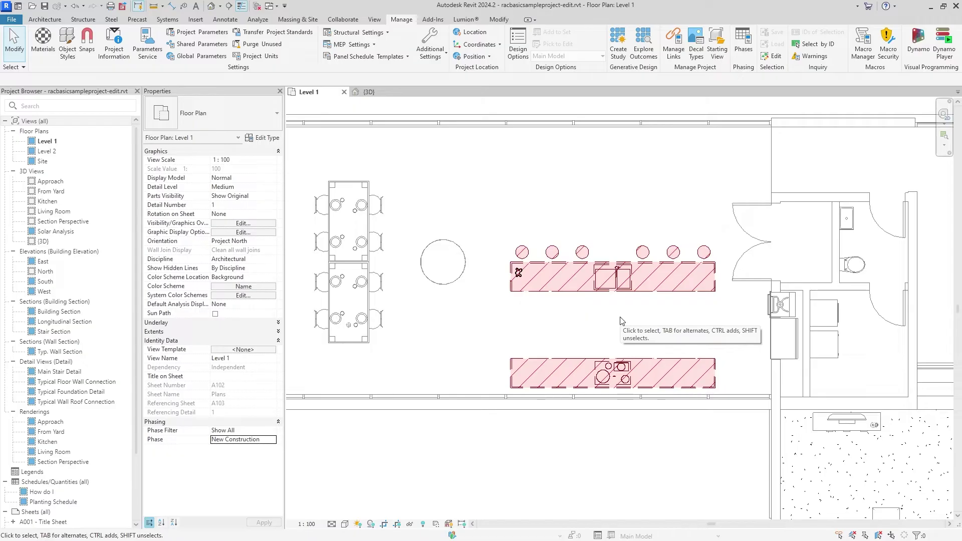
# Step: Check the 3D view, then set Level 1's phase filter to Show Complete
pyautogui.hotkey('ctrl', 'Tab')
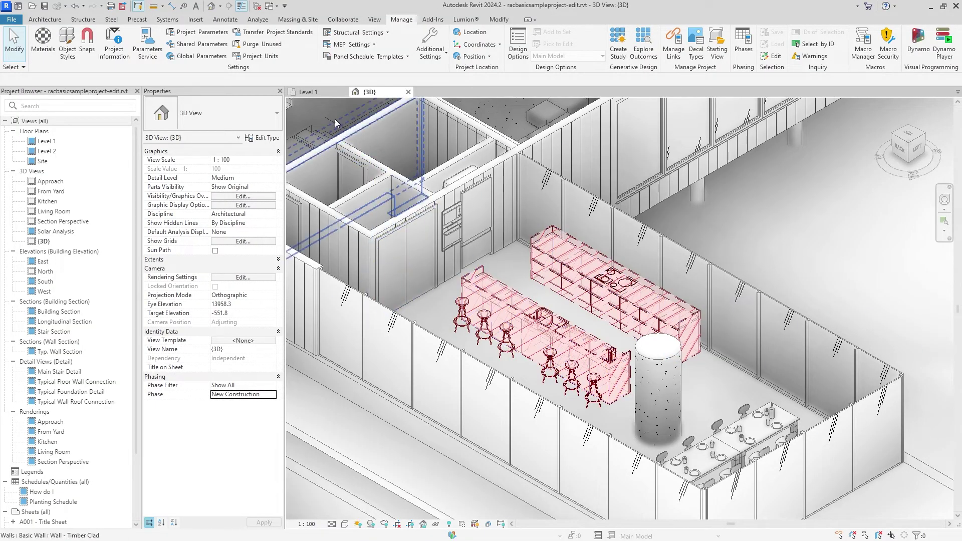
pyautogui.click(318, 93)
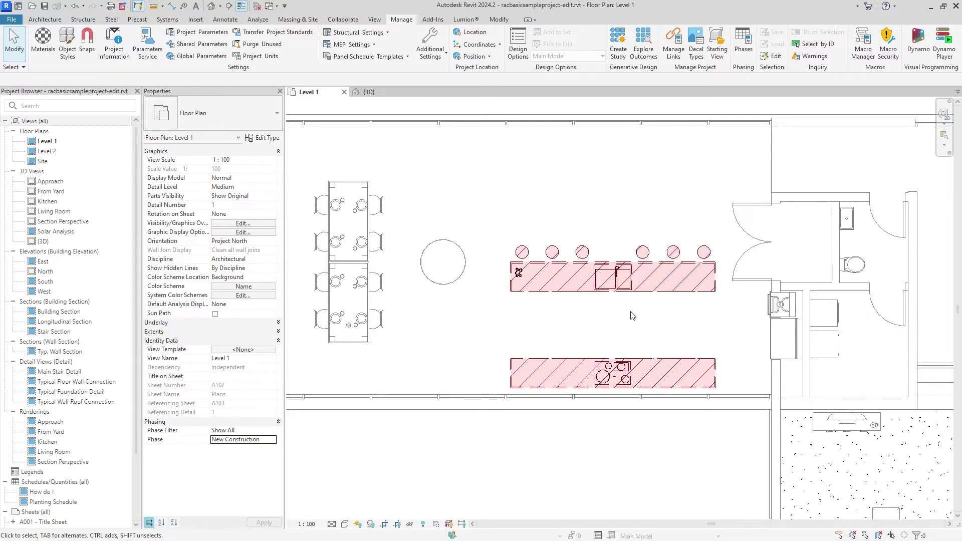
pyautogui.click(273, 430)
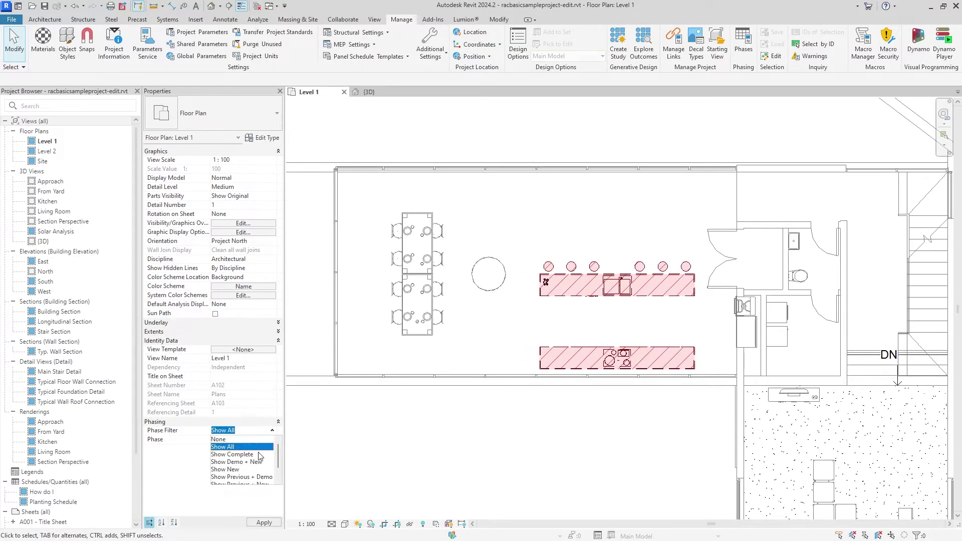
pyautogui.click(258, 453)
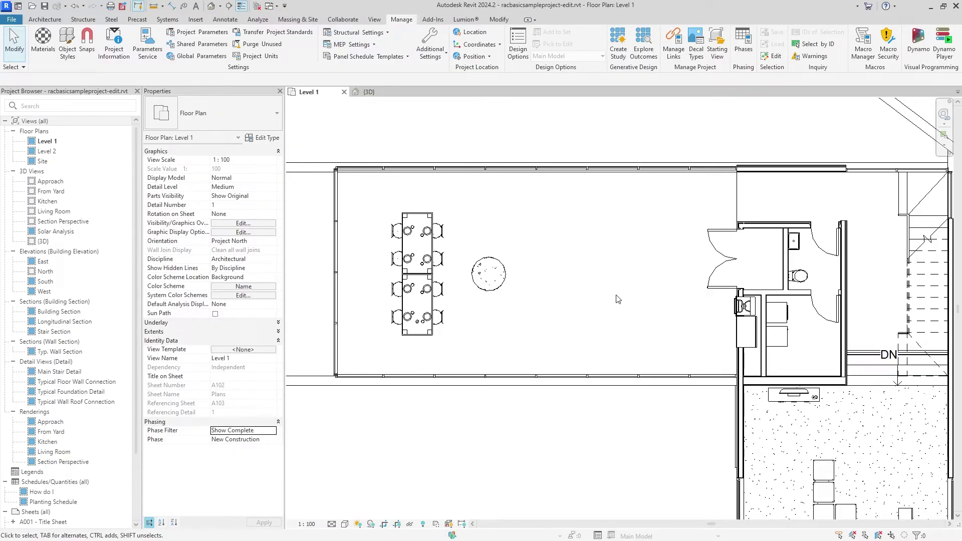
# Step: Select the lounge furniture and mirror it across the wall, removing constraints to clear the error
pyautogui.scroll(-3, 617, 299)
pyautogui.moveTo(586, 403); pyautogui.dragTo(583, 253, button='middle')
pyautogui.scroll(1, 569, 281)
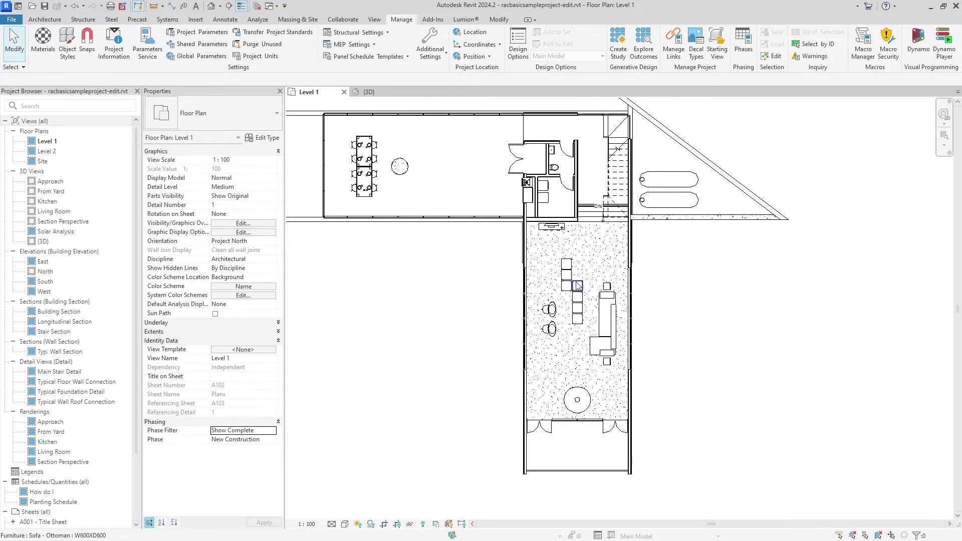
pyautogui.moveTo(536, 246); pyautogui.dragTo(624, 383)
pyautogui.click(249, 36)
pyautogui.scroll(3, 517, 292)
pyautogui.scroll(3, 521, 290)
pyautogui.click(540, 276)
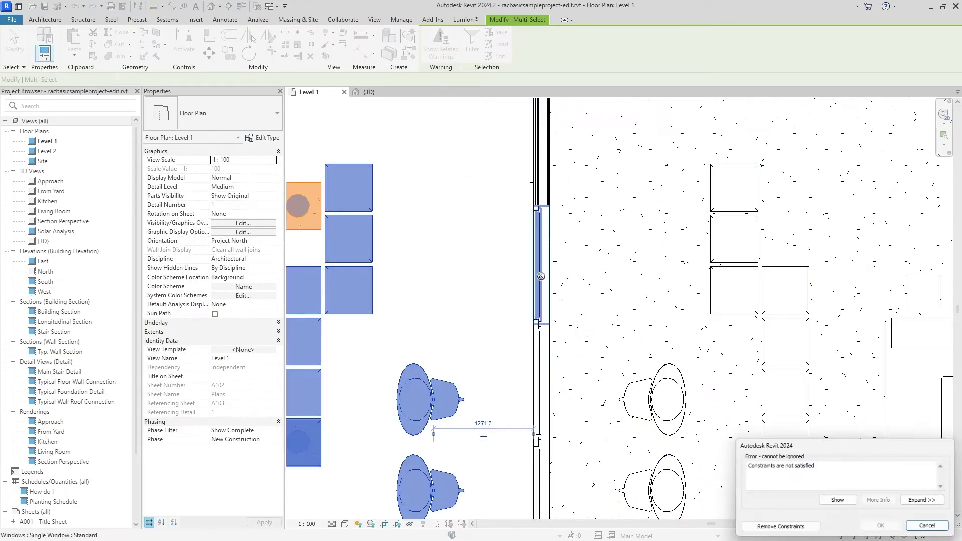
pyautogui.scroll(-5, 689, 253)
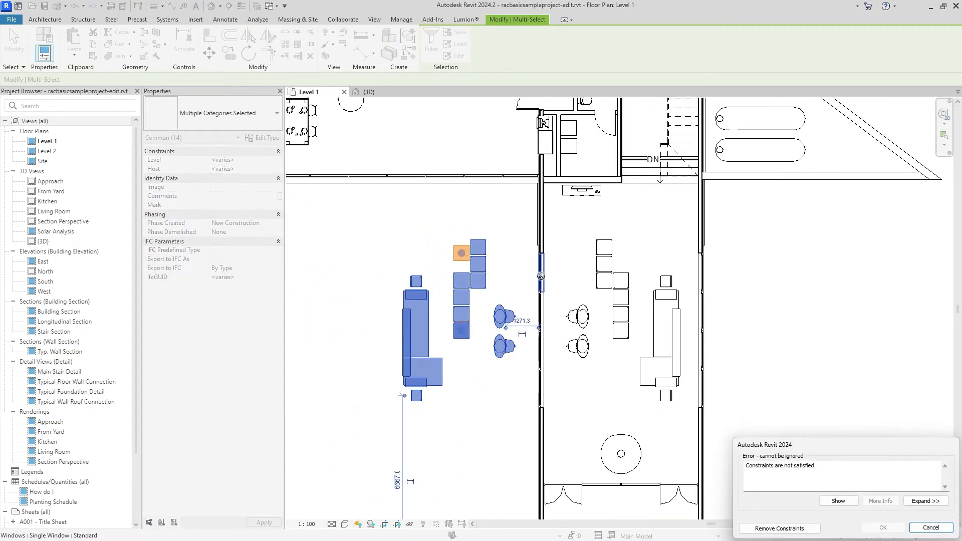
pyautogui.click(758, 528)
pyautogui.moveTo(627, 355); pyautogui.dragTo(589, 365, button='middle')
# Step: Rotate the mirrored furniture 90° with the RO command
pyautogui.press('r')
pyautogui.press('o')
pyautogui.click(576, 221)
pyautogui.write('90')
pyautogui.press('Return')
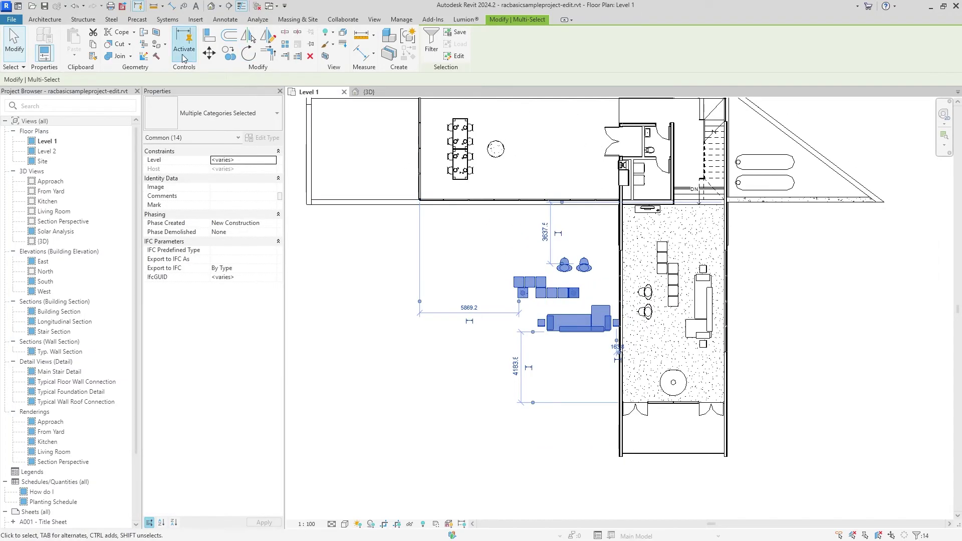
# Step: Move the furniture from the seat corner to the curtain-wall mullion corner
pyautogui.click(210, 54)
pyautogui.scroll(10, 611, 343)
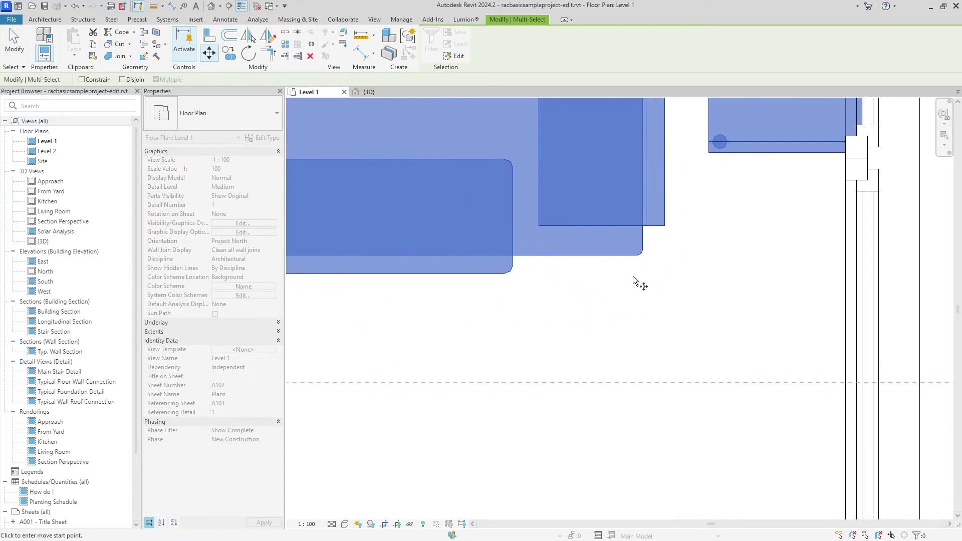
pyautogui.click(636, 257)
pyautogui.scroll(-5, 636, 253)
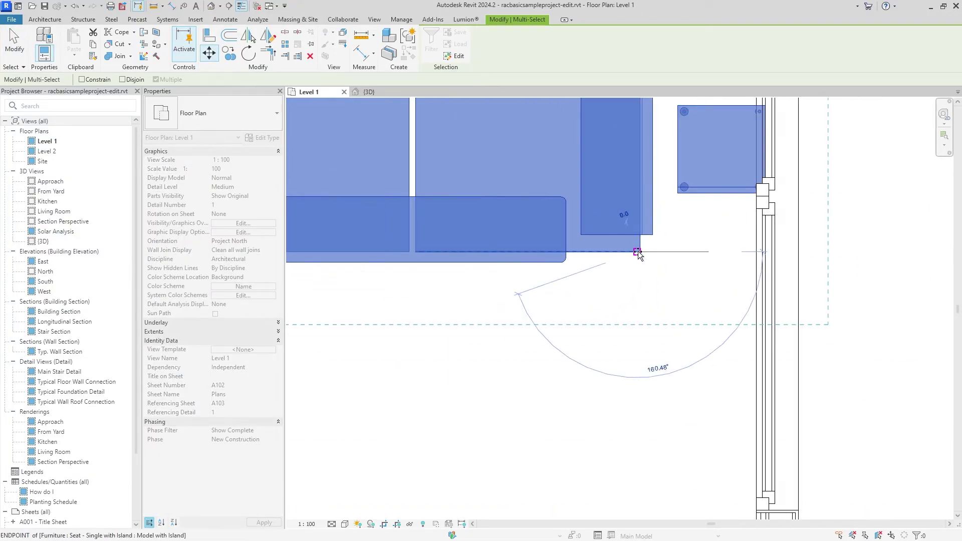
pyautogui.moveTo(643, 169); pyautogui.dragTo(492, 315, button='middle')
pyautogui.scroll(8, 496, 358)
pyautogui.click(466, 382)
pyautogui.scroll(-8, 506, 313)
pyautogui.moveTo(503, 317); pyautogui.dragTo(583, 340, button='middle')
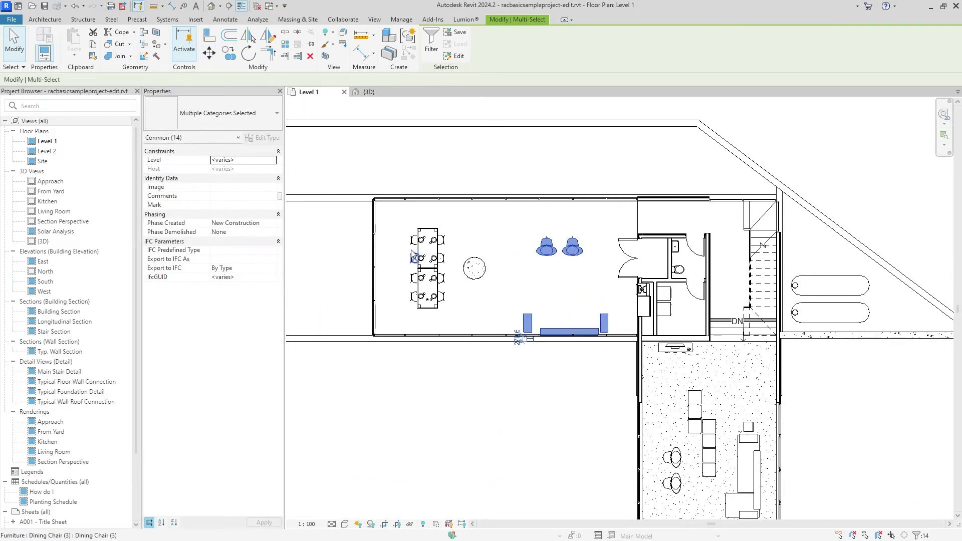
# Step: Assign the selected furniture to Level 1 in Properties and apply the change
pyautogui.click(274, 161)
pyautogui.click(271, 184)
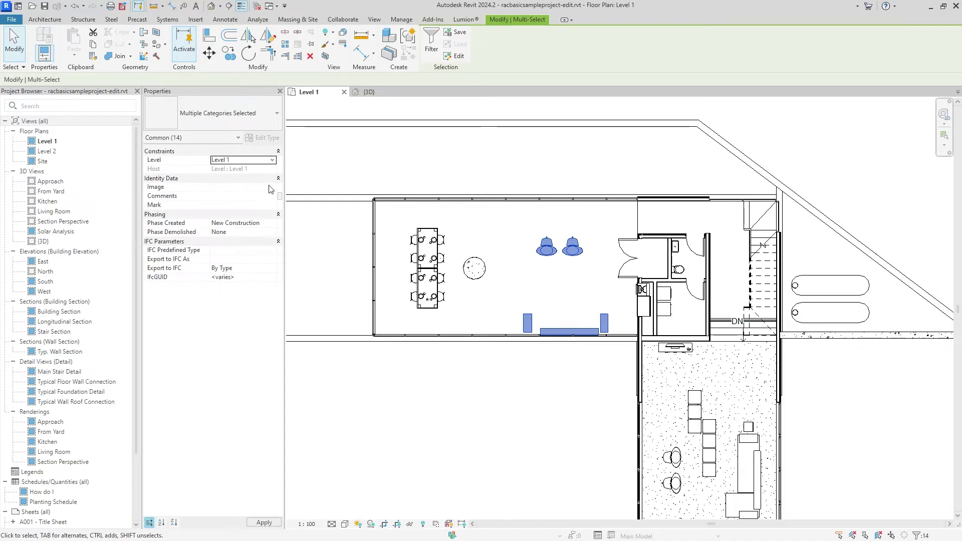
pyautogui.click(258, 523)
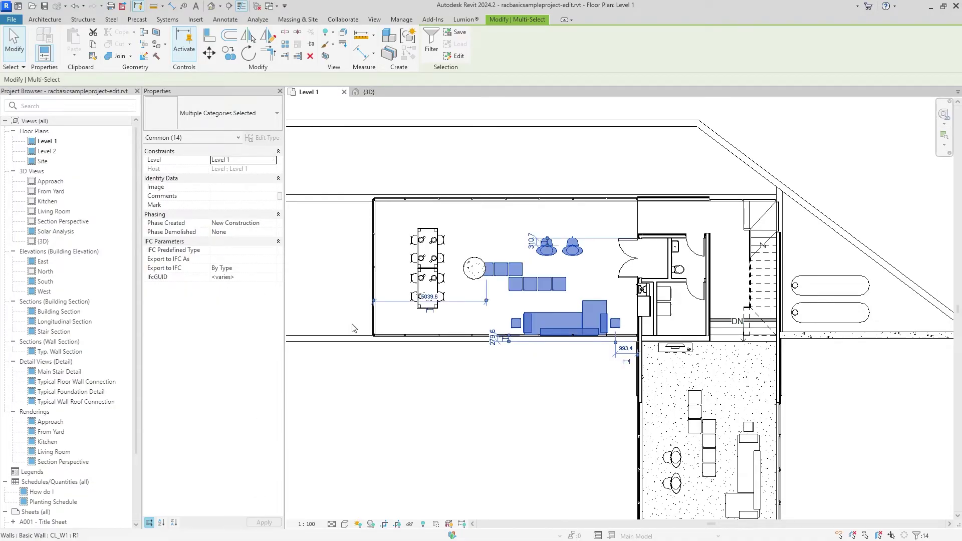
pyautogui.press('m')
pyautogui.press('v')
pyautogui.scroll(4, 588, 283)
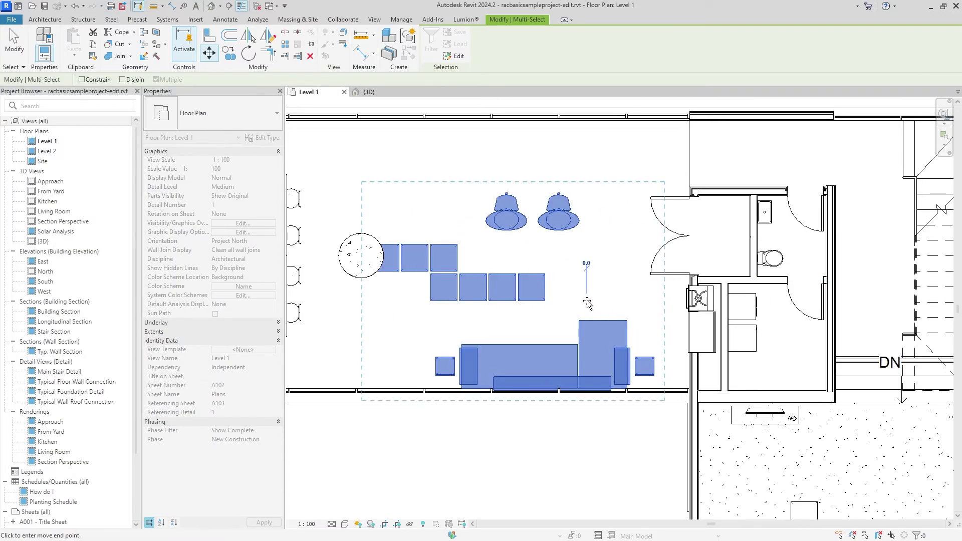
pyautogui.press('Escape')
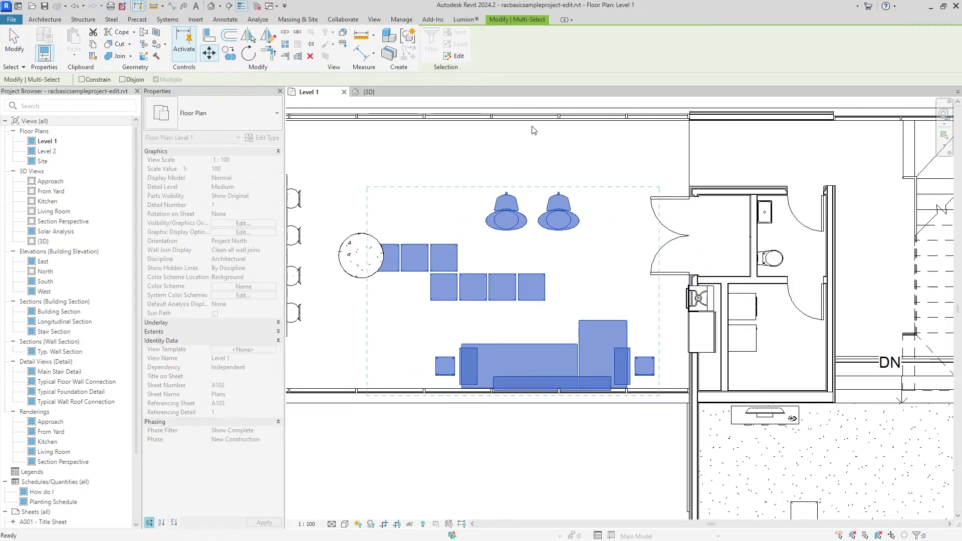
# Step: Nudge the 14 furniture pieces slightly up off the wall, then slightly down into place
pyautogui.moveTo(589, 153); pyautogui.dragTo(615, 246)
pyautogui.click(209, 52)
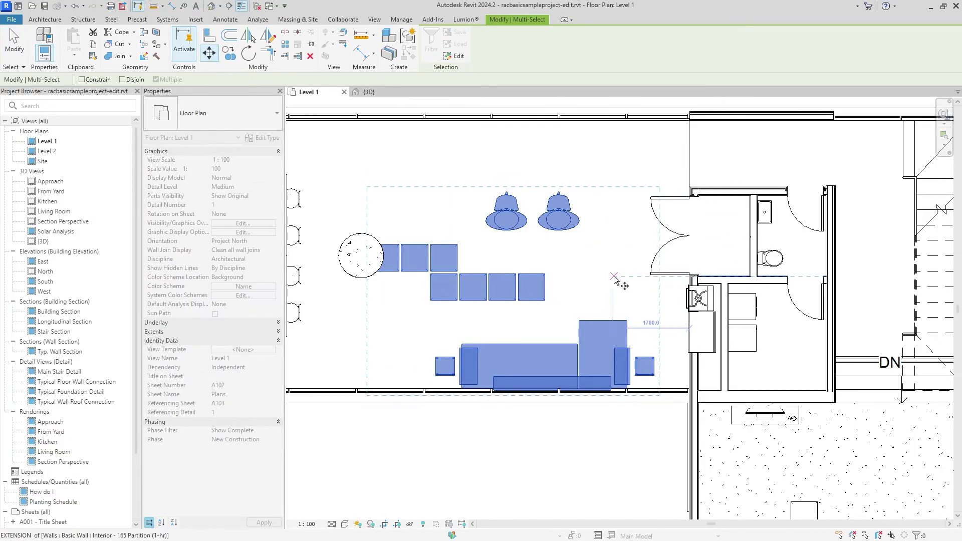
pyautogui.click(614, 277)
pyautogui.click(615, 263)
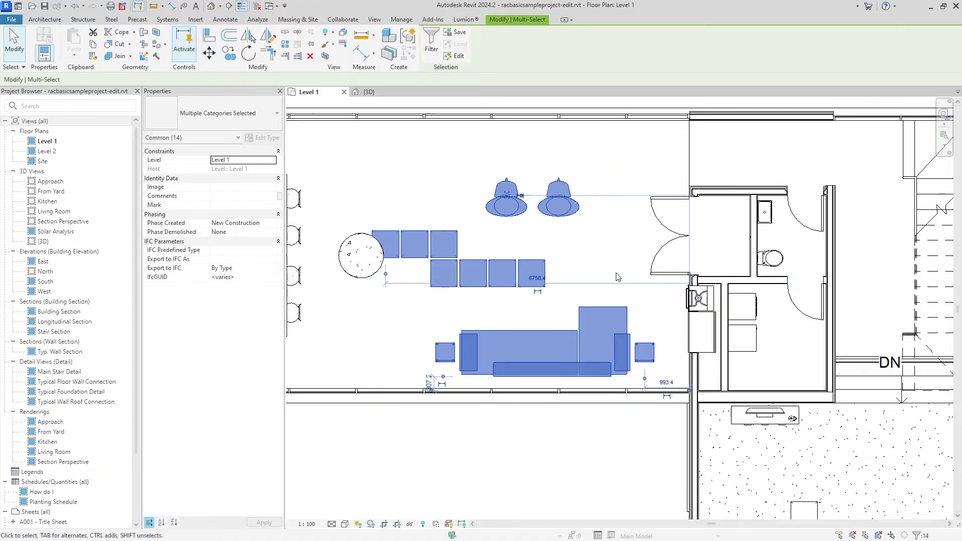
pyautogui.click(209, 52)
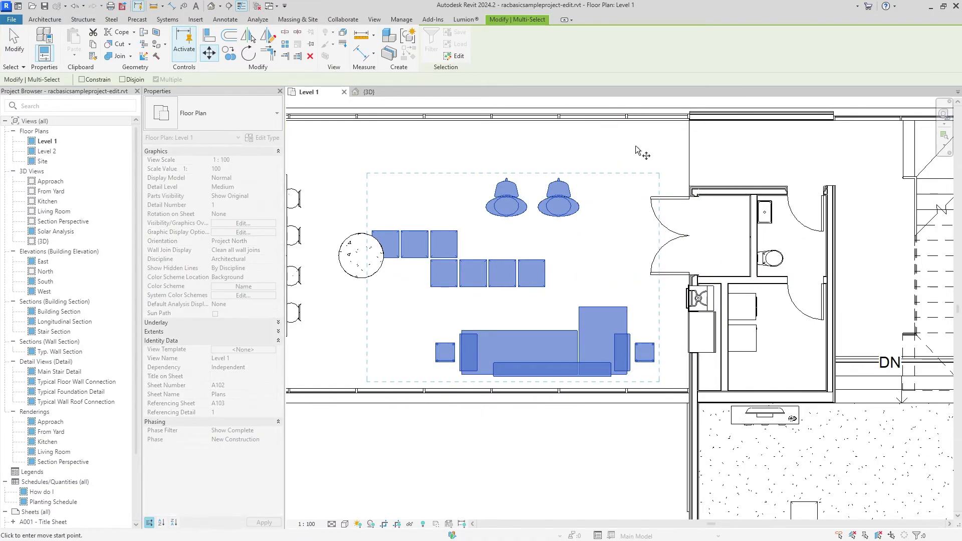
pyautogui.click(632, 146)
pyautogui.click(633, 151)
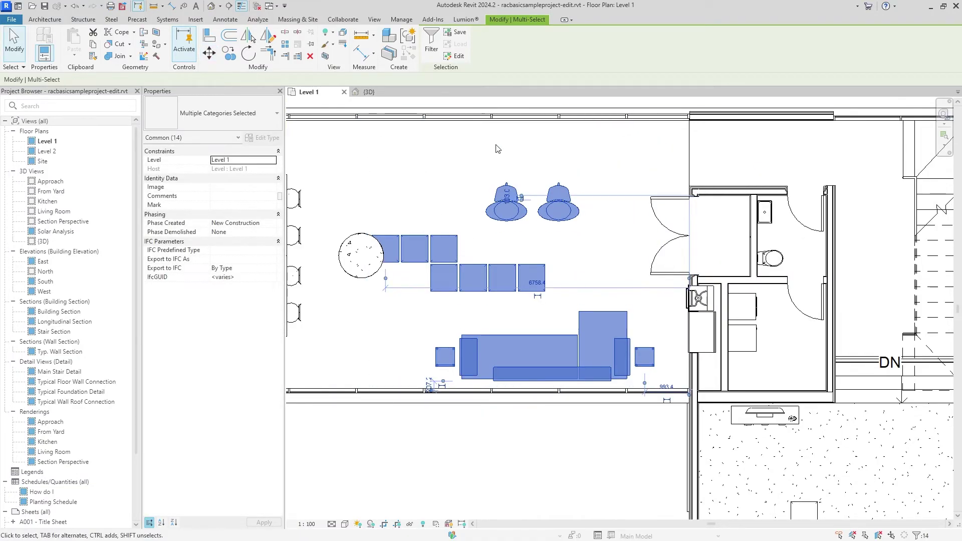
pyautogui.scroll(-3, 652, 296)
pyautogui.press('Escape')
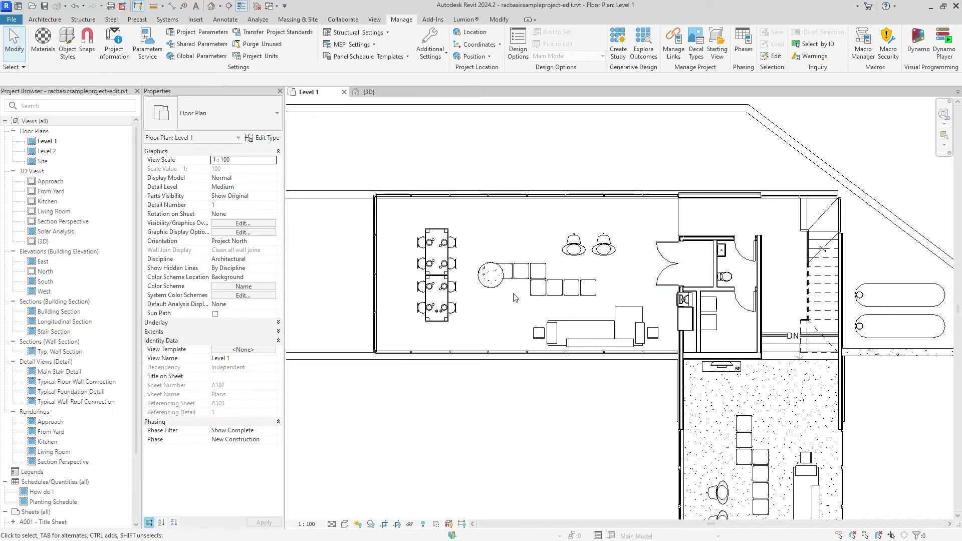
# Step: Set the round concrete column's Phase Demolished to New Construction so it vanishes from the plan
pyautogui.click(492, 289)
pyautogui.rightClick(492, 290)
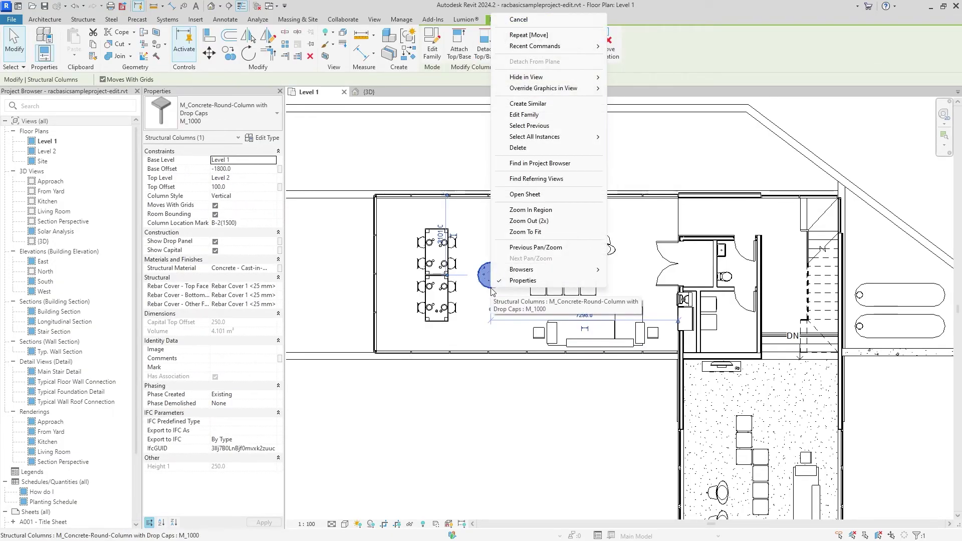
pyautogui.press('Escape')
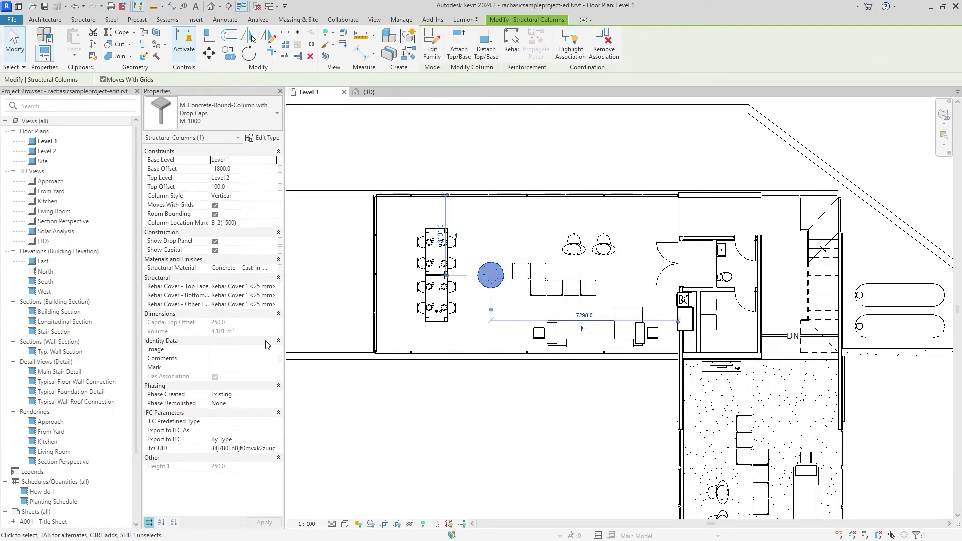
pyautogui.click(244, 403)
pyautogui.click(239, 418)
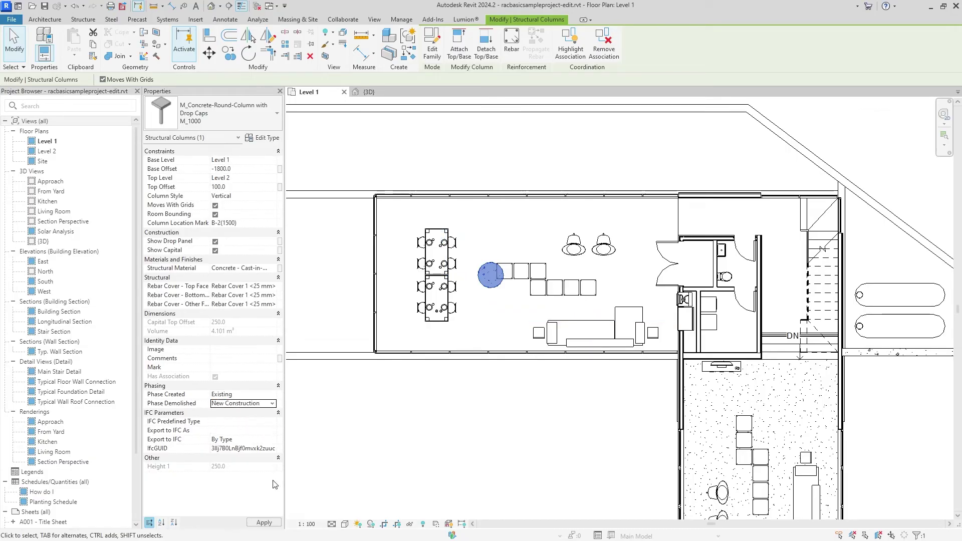
pyautogui.click(264, 523)
pyautogui.click(511, 430)
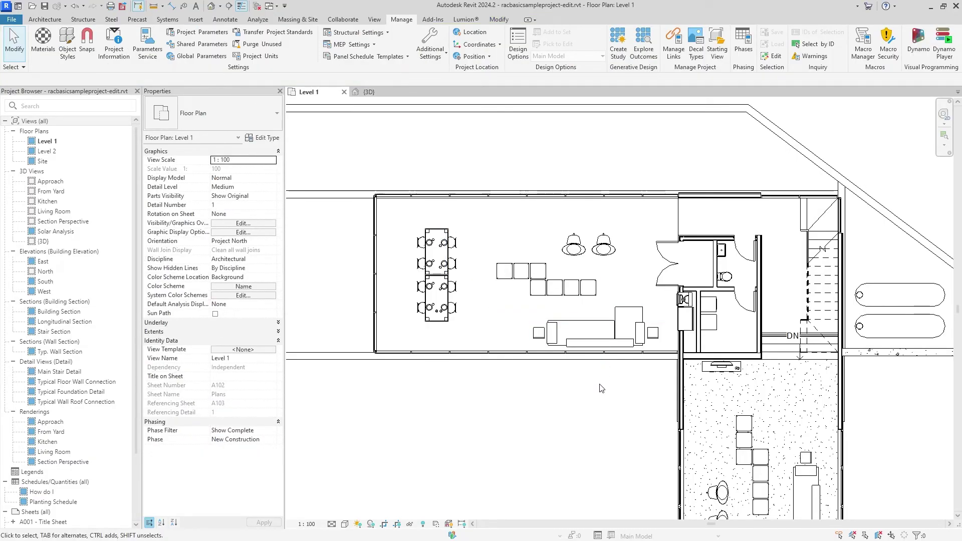
pyautogui.scroll(-1, 582, 348)
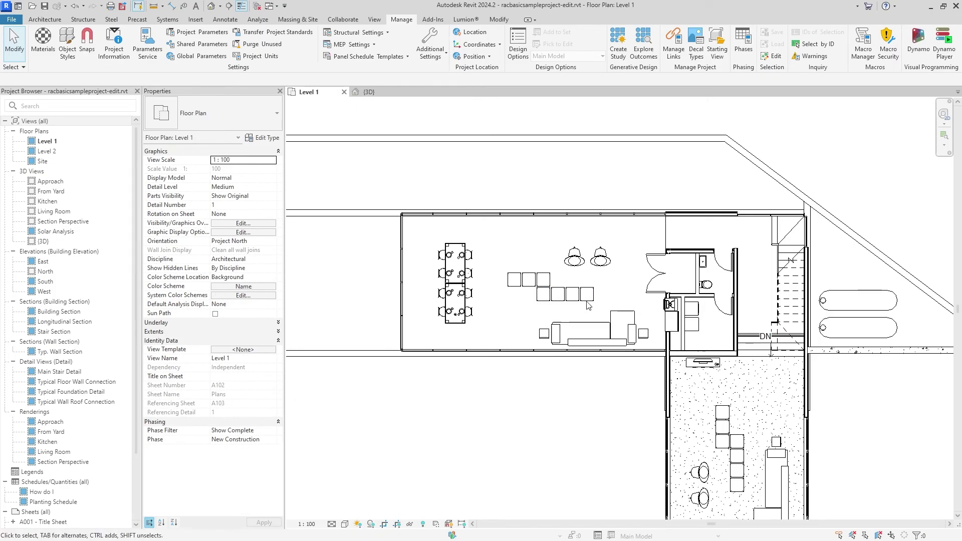
# Step: Try the Show All phase filter with phase Existing on the Level 1 plan
pyautogui.click(273, 432)
pyautogui.click(273, 432)
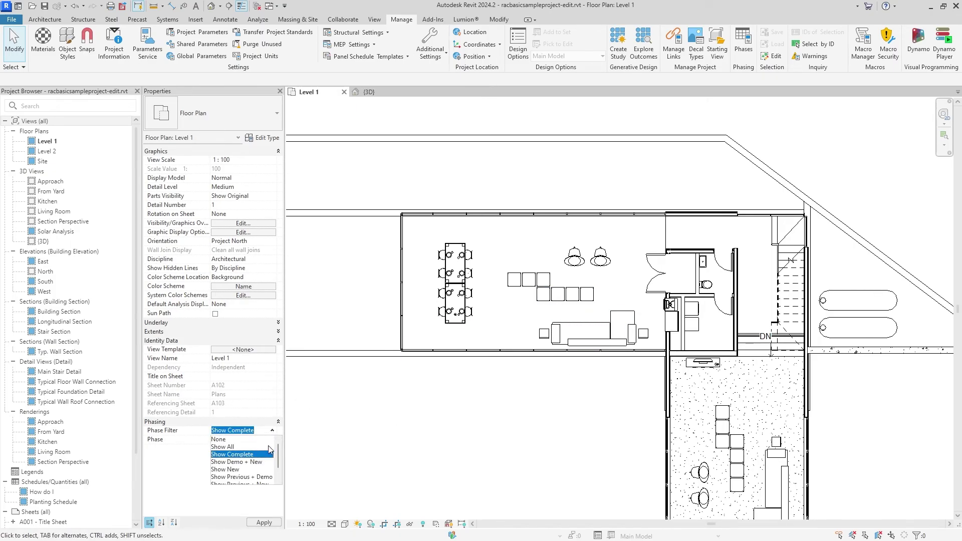
pyautogui.click(269, 447)
pyautogui.doubleClick(272, 439)
pyautogui.click(271, 447)
pyautogui.click(264, 523)
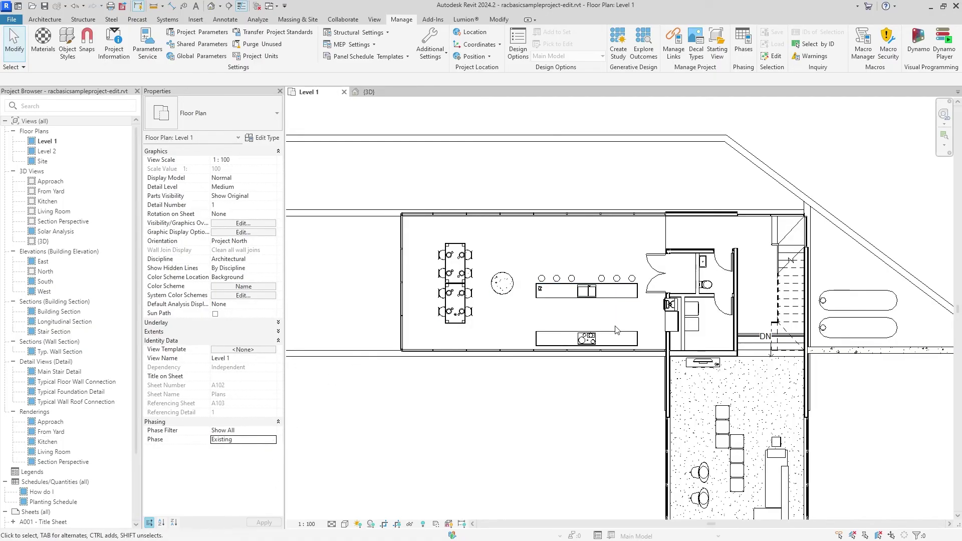
# Step: Switch the plan to the Show Complete filter with phase New Construction
pyautogui.doubleClick(275, 432)
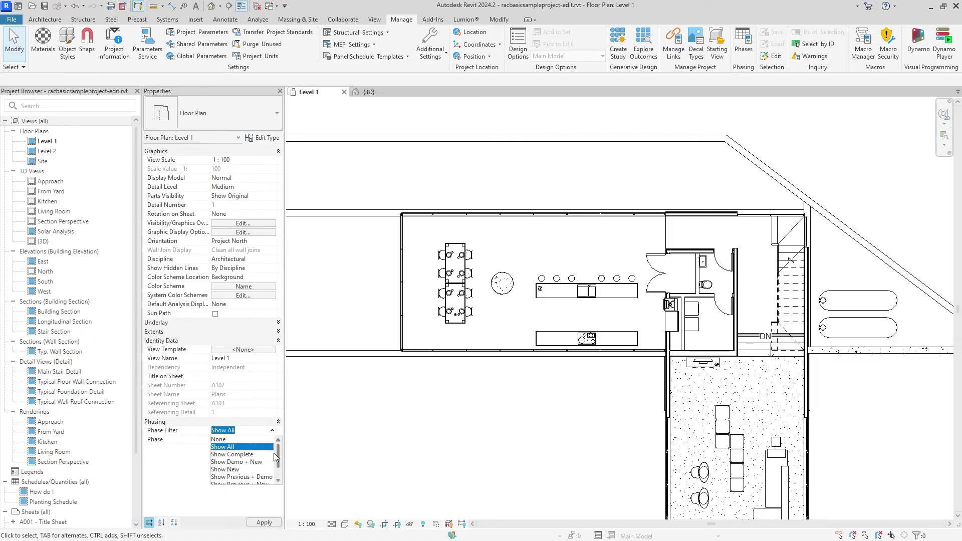
pyautogui.click(267, 455)
pyautogui.click(251, 439)
pyautogui.click(262, 458)
pyautogui.click(269, 526)
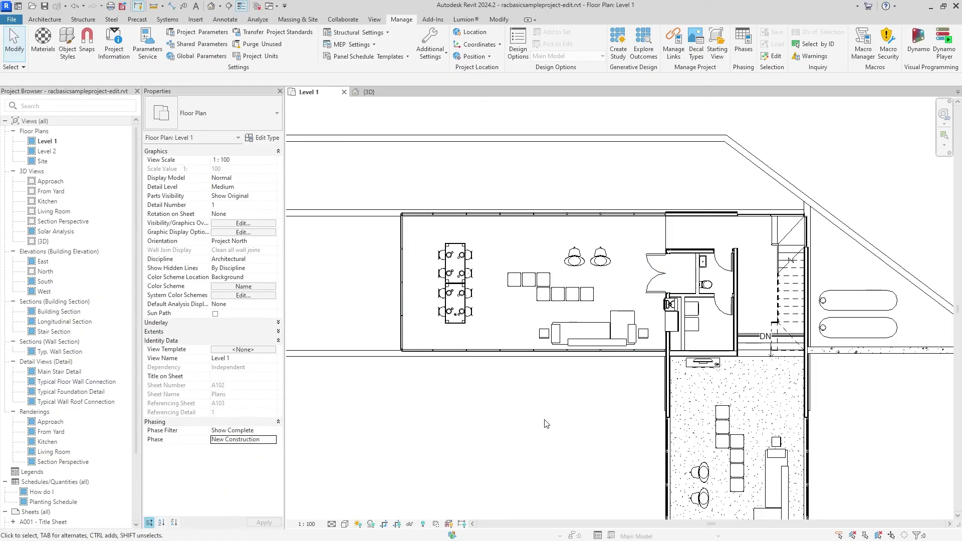
# Step: Apply Show All, then Show Previous + Demo, with phase New Construction, red-hatching the demolished counters
pyautogui.click(275, 431)
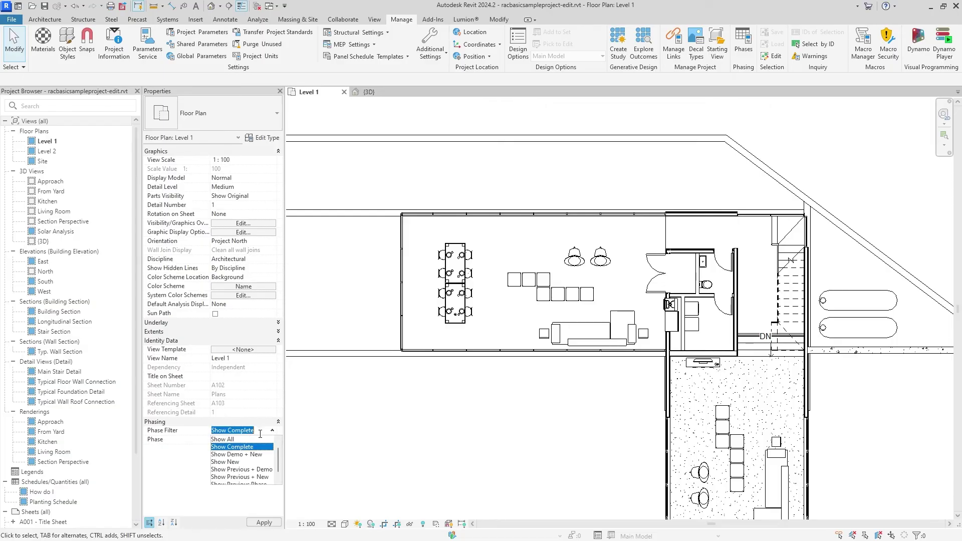
pyautogui.click(253, 439)
pyautogui.click(257, 440)
pyautogui.click(254, 457)
pyautogui.click(265, 522)
pyautogui.scroll(3, 586, 311)
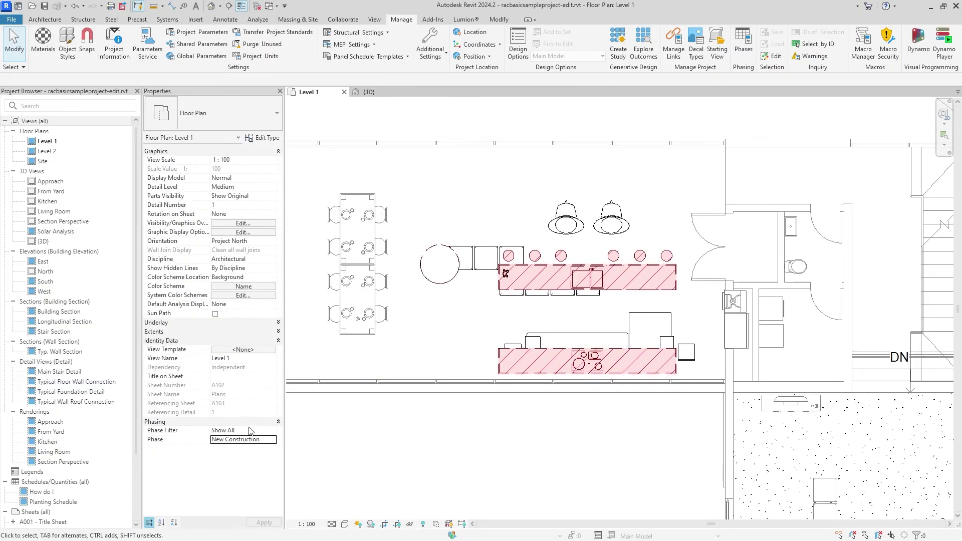
pyautogui.click(268, 432)
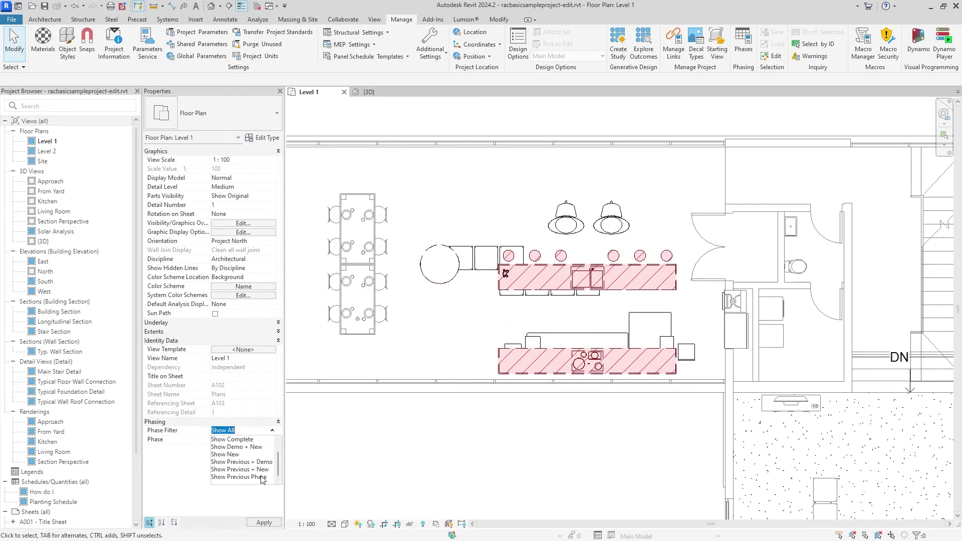
pyautogui.click(262, 462)
pyautogui.click(263, 522)
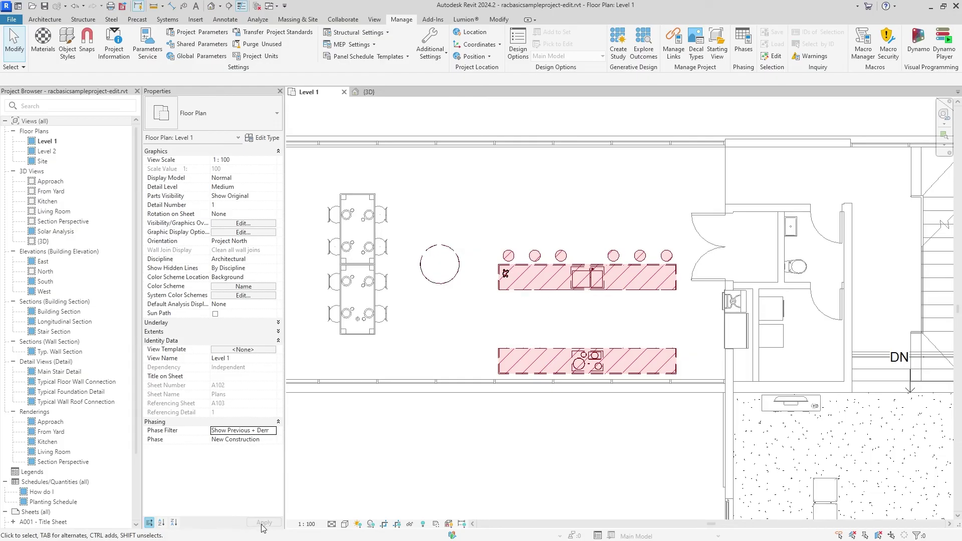
# Step: Set the {3D} view's phase filter to Show Previous + Demo to show the demolished kitchen elements
pyautogui.click(391, 93)
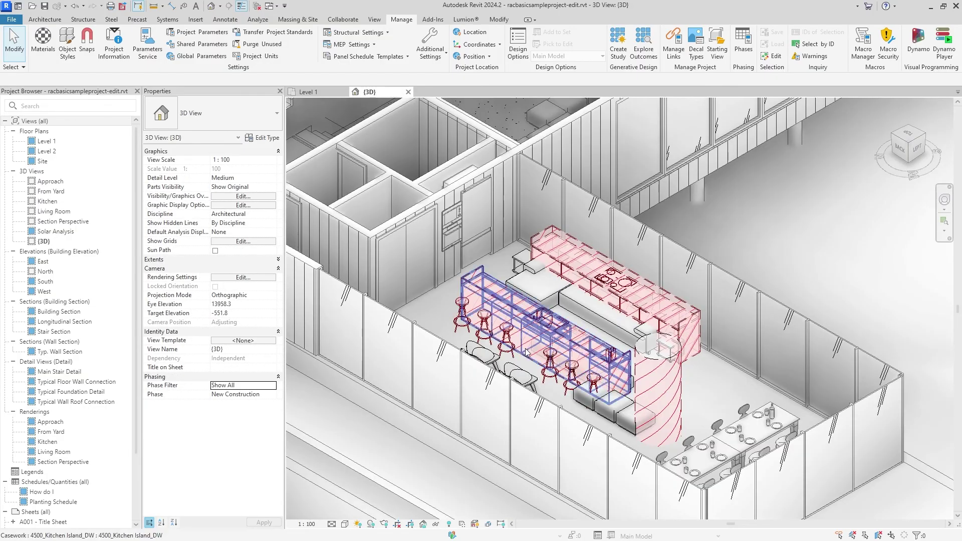
pyautogui.click(273, 387)
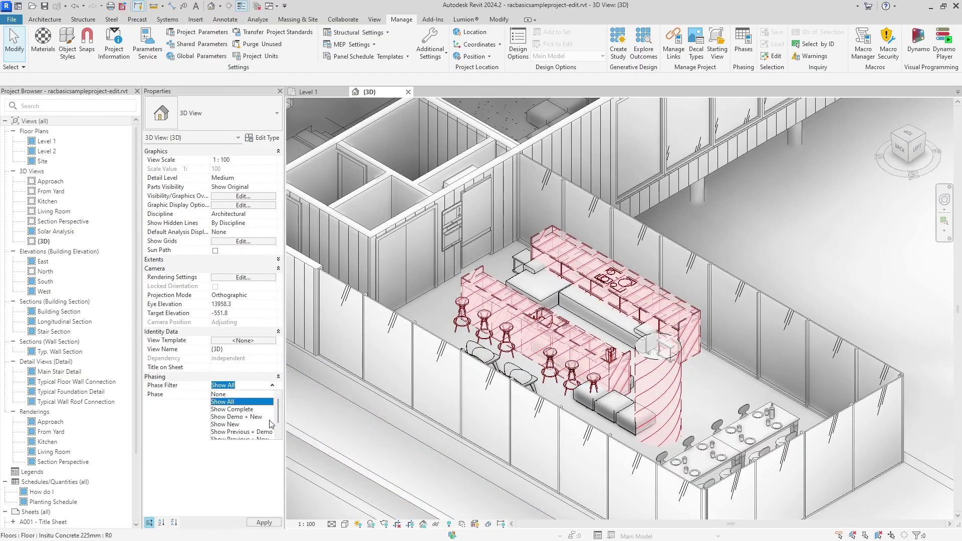
pyautogui.click(240, 432)
pyautogui.click(264, 522)
pyautogui.scroll(2, 576, 326)
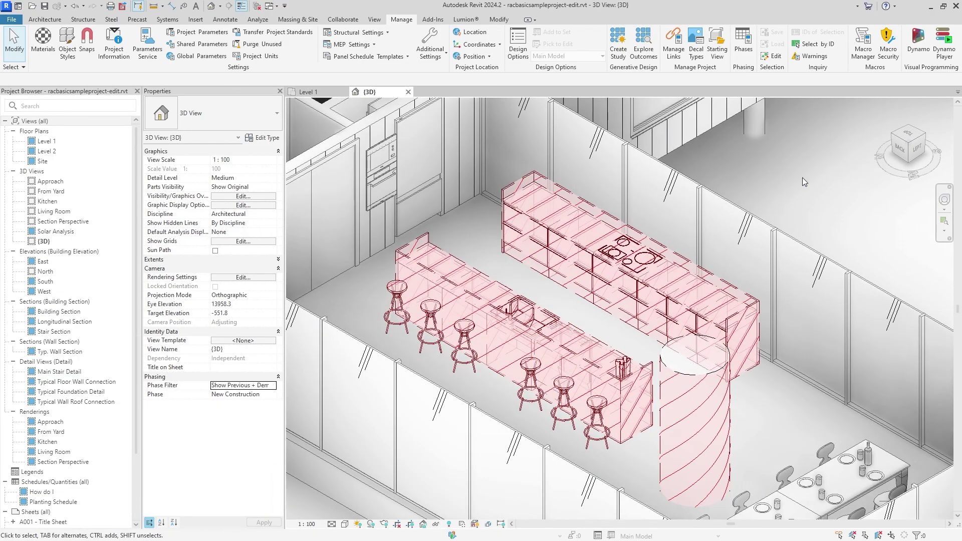